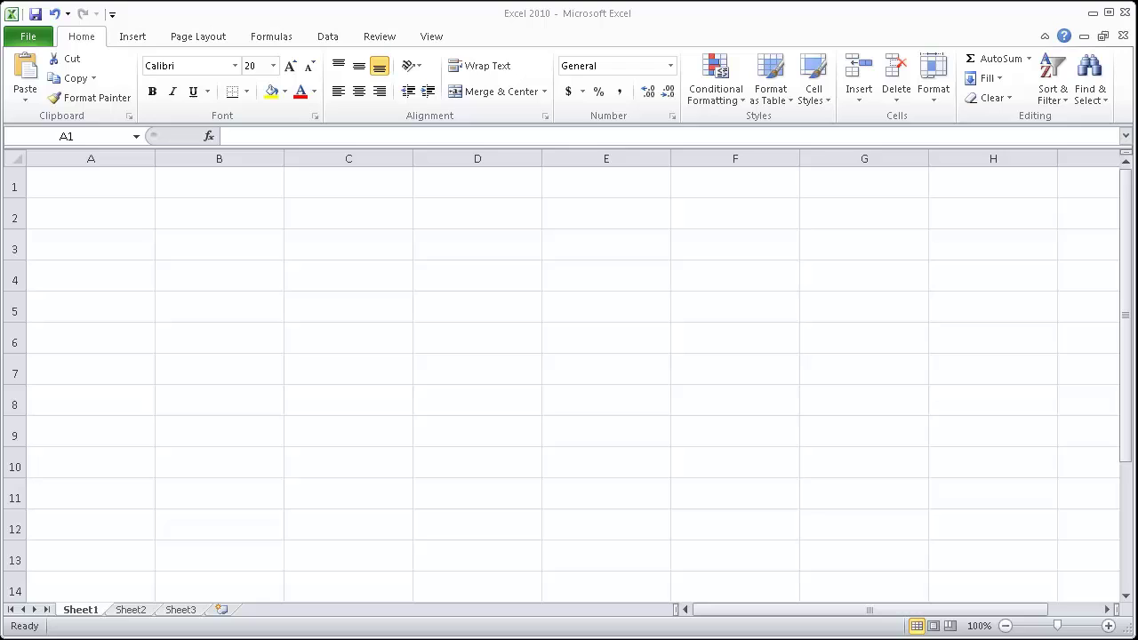
Enter the heading "cost of hot dog" in cell A1
{"action": "left_click", "coordinate": [102, 189]}
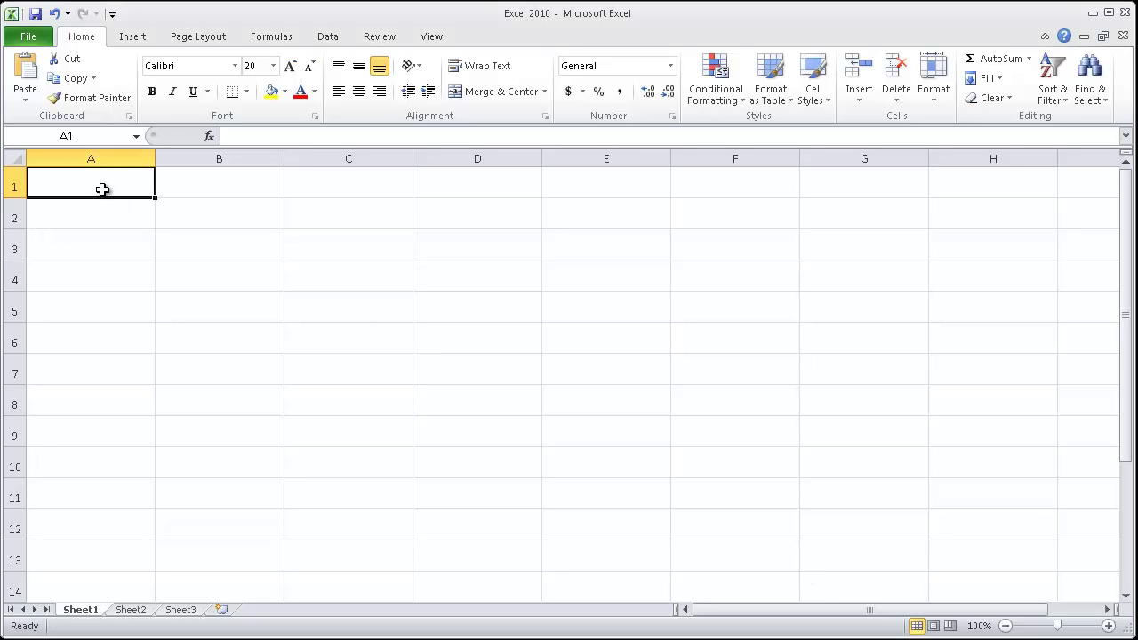
{"action": "type", "text": "#"}
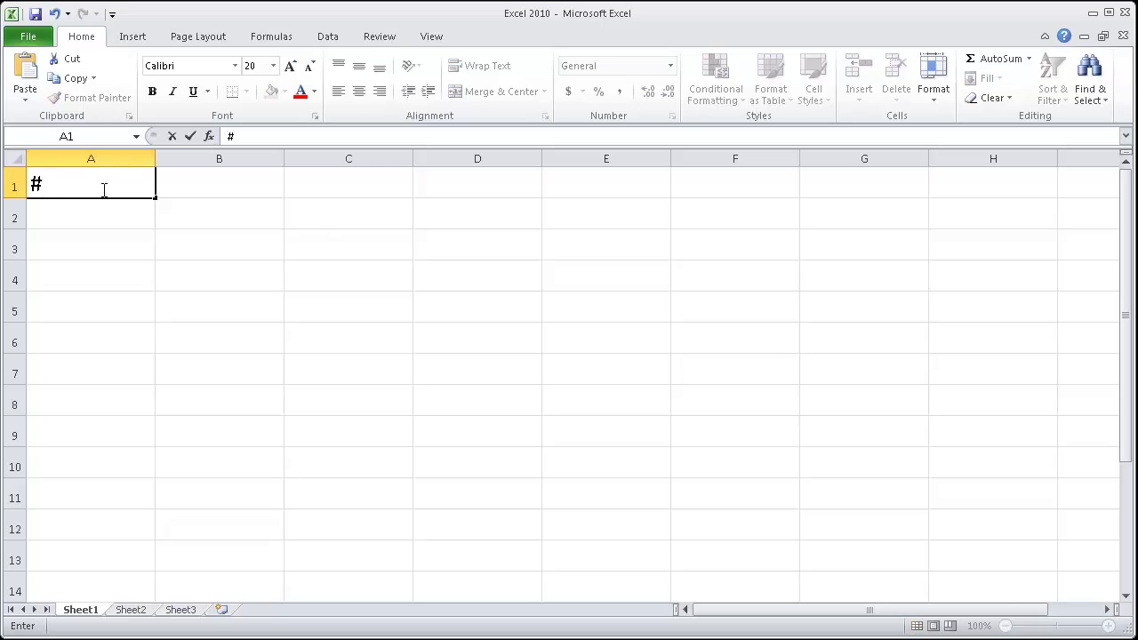
{"action": "key", "text": "BackSpace"}
{"action": "type", "text": "cost of hot d"}
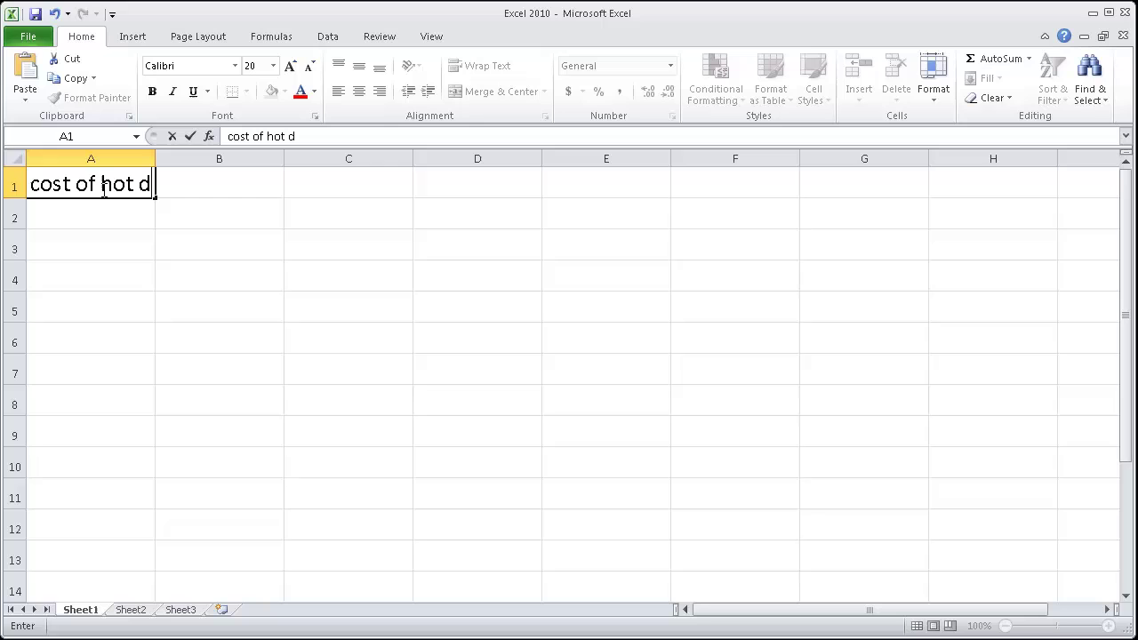
{"action": "type", "text": "og"}
{"action": "key", "text": "Return"}
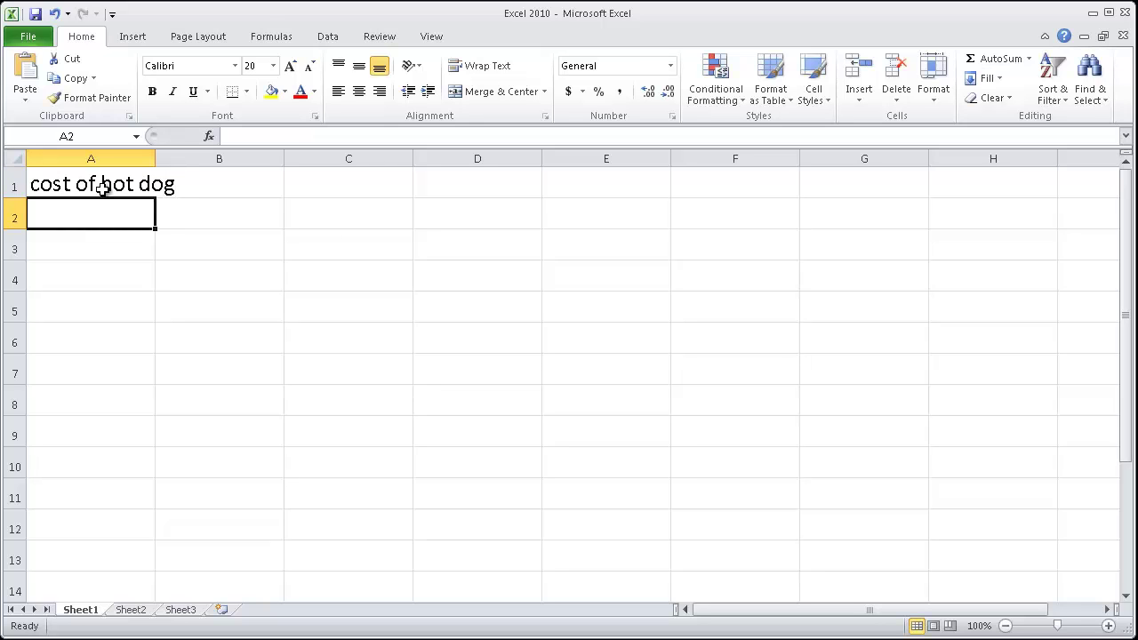
Widen column A just enough for the "cost of hot dog" heading to fit inside it
{"action": "left_click", "coordinate": [104, 187]}
{"action": "key", "text": "Right"}
{"action": "left_click", "coordinate": [104, 186]}
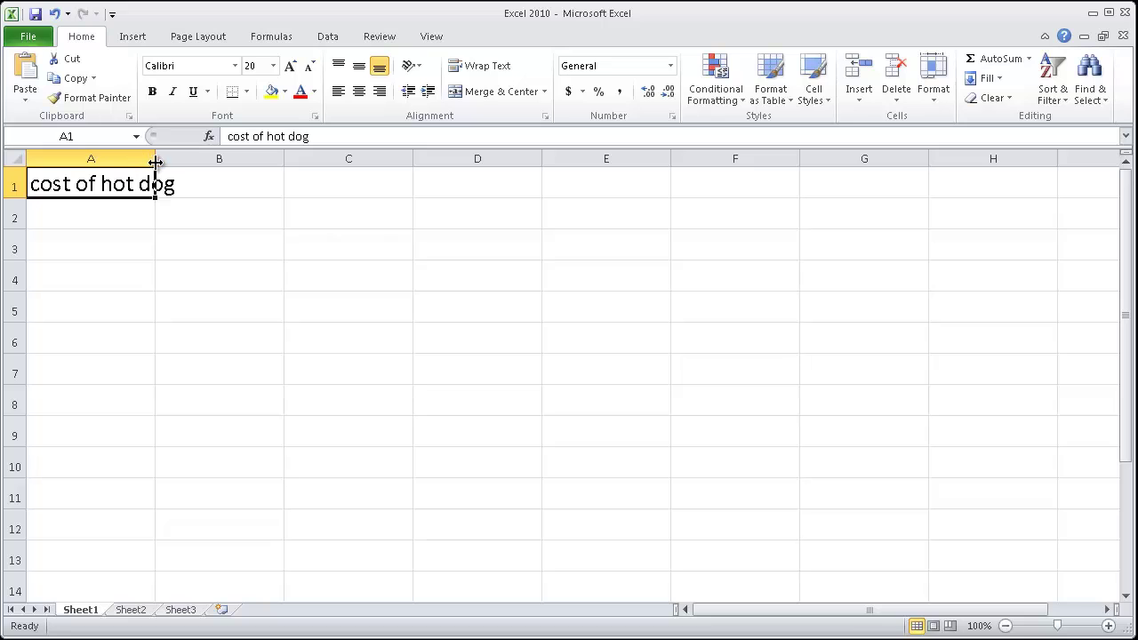
{"action": "left_click_drag", "start_coordinate": [154, 162], "coordinate": [199, 161]}
{"action": "left_click", "coordinate": [245, 218]}
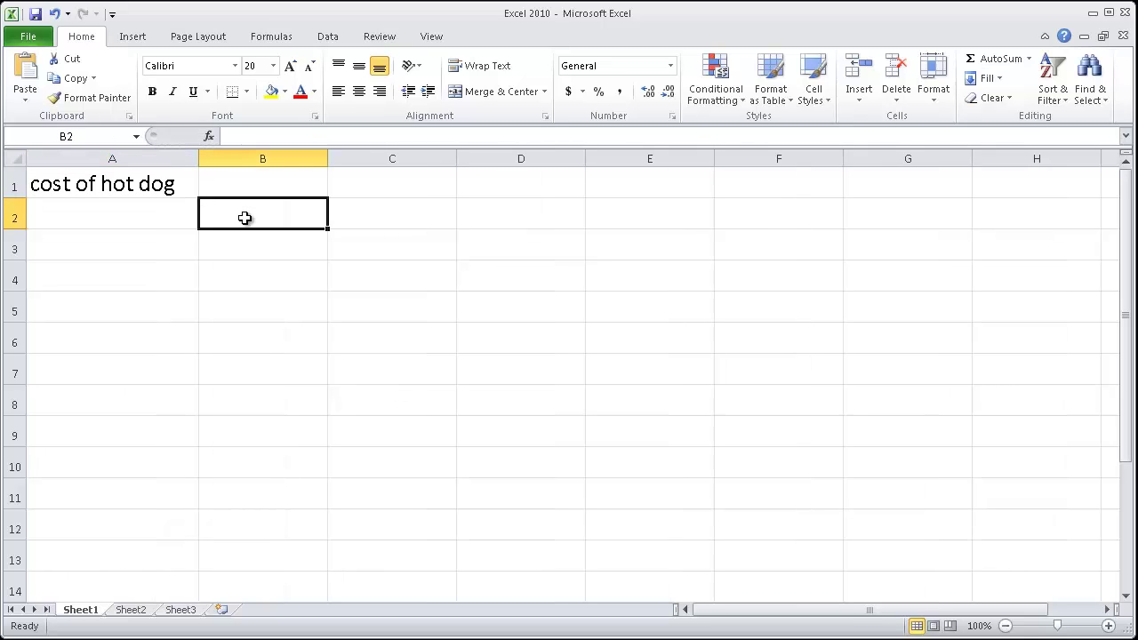
{"action": "mouse_move", "coordinate": [198, 160]}
{"action": "left_mouse_down"}
{"action": "mouse_move", "coordinate": [142, 157]}
{"action": "mouse_move", "coordinate": [185, 156]}
{"action": "left_mouse_up"}
{"action": "left_click", "coordinate": [135, 179]}
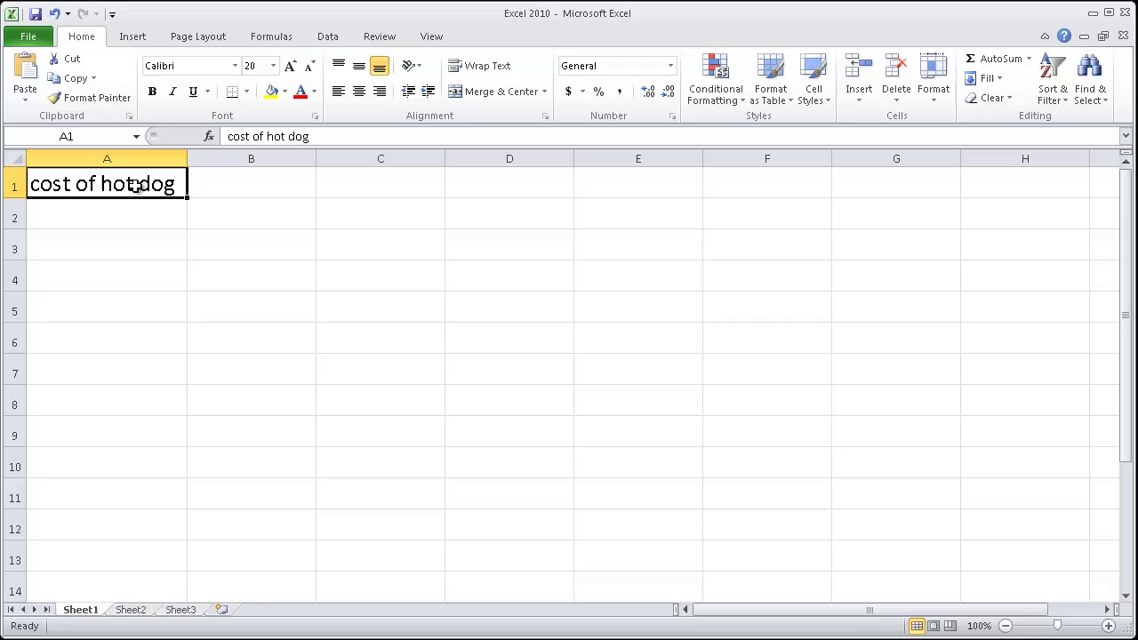
Enter the hot dog price 2.99 in cell A2 under its heading
{"action": "left_click", "coordinate": [241, 181]}
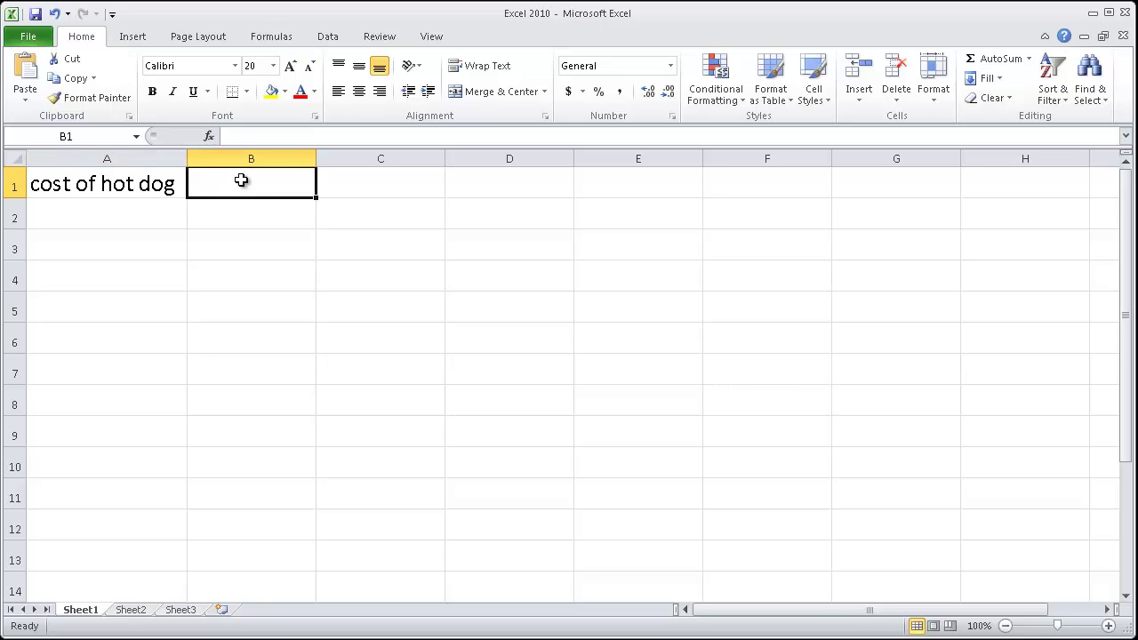
{"action": "key", "text": "Return"}
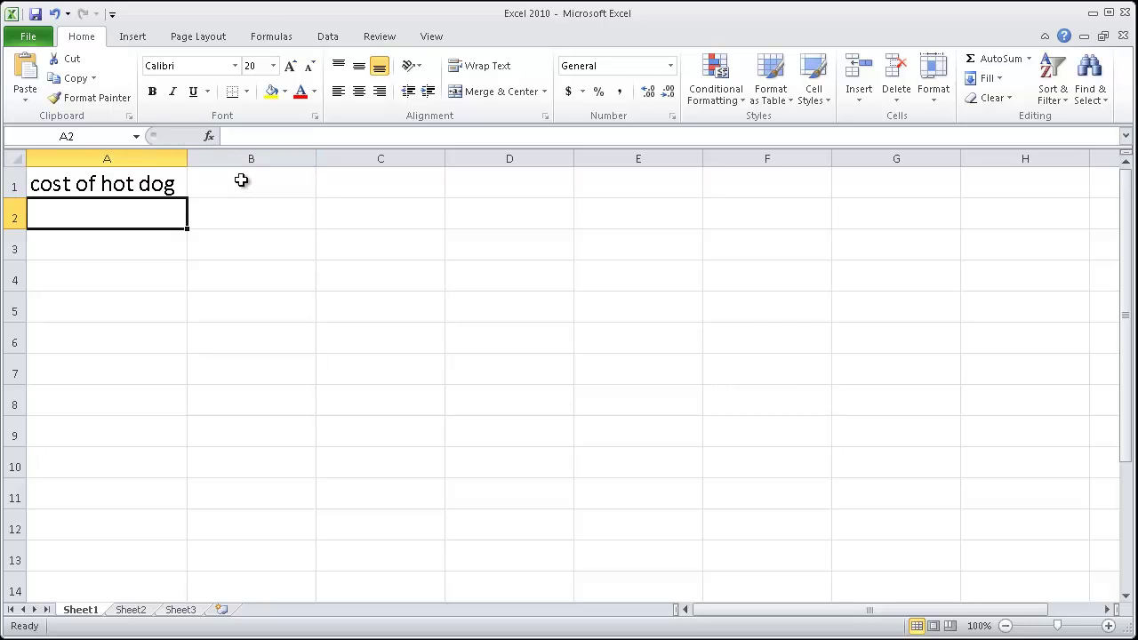
{"action": "type", "text": "2."}
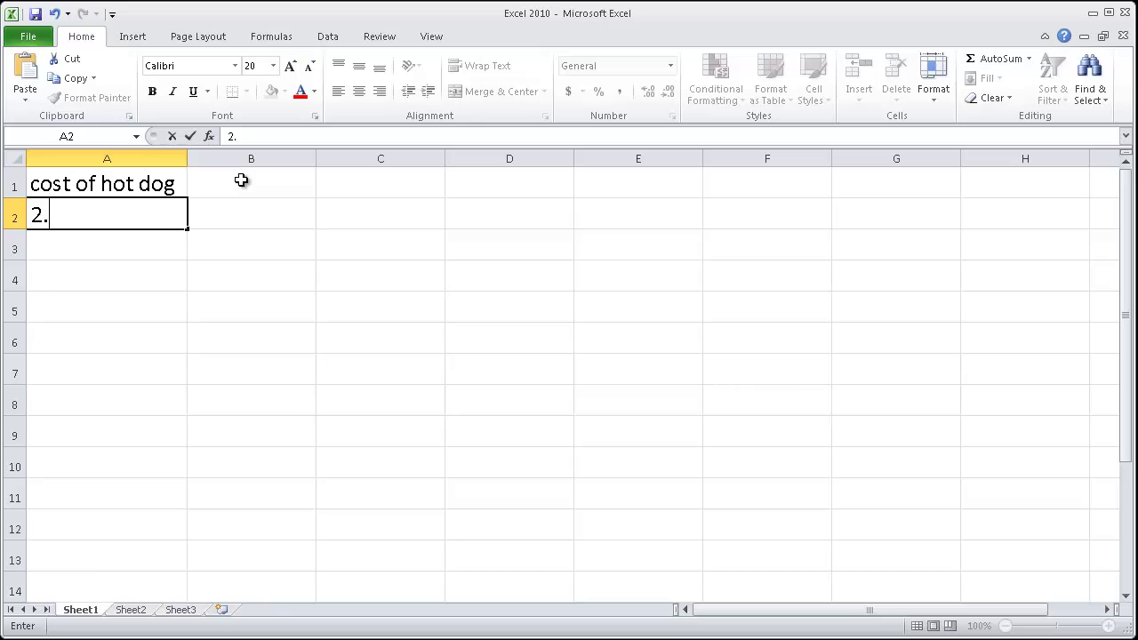
{"action": "type", "text": "99"}
{"action": "key", "text": "Return"}
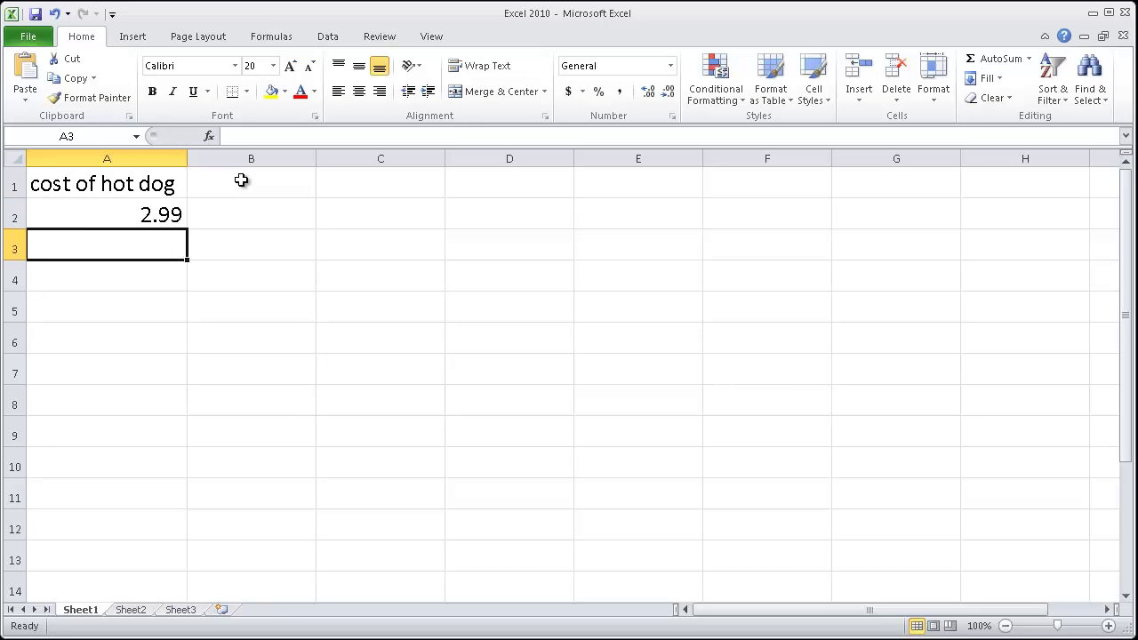
Enter the heading "# sold" in cell B1 and the quantity 25 in cell B2
{"action": "key", "text": "Up"}
{"action": "left_click", "coordinate": [241, 180]}
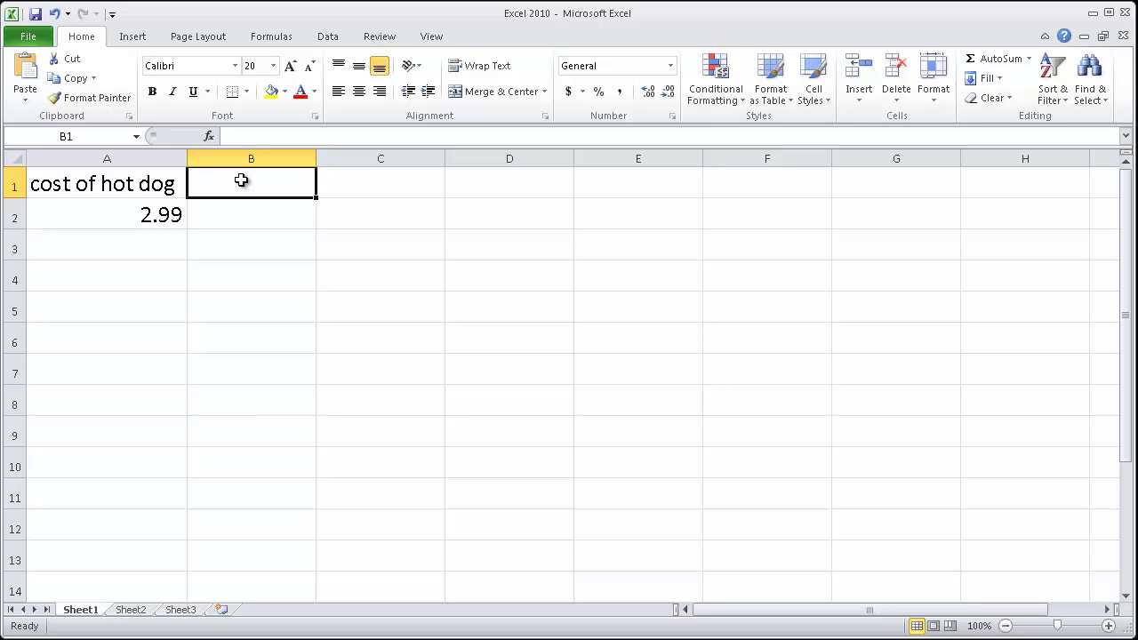
{"action": "type", "text": "#"}
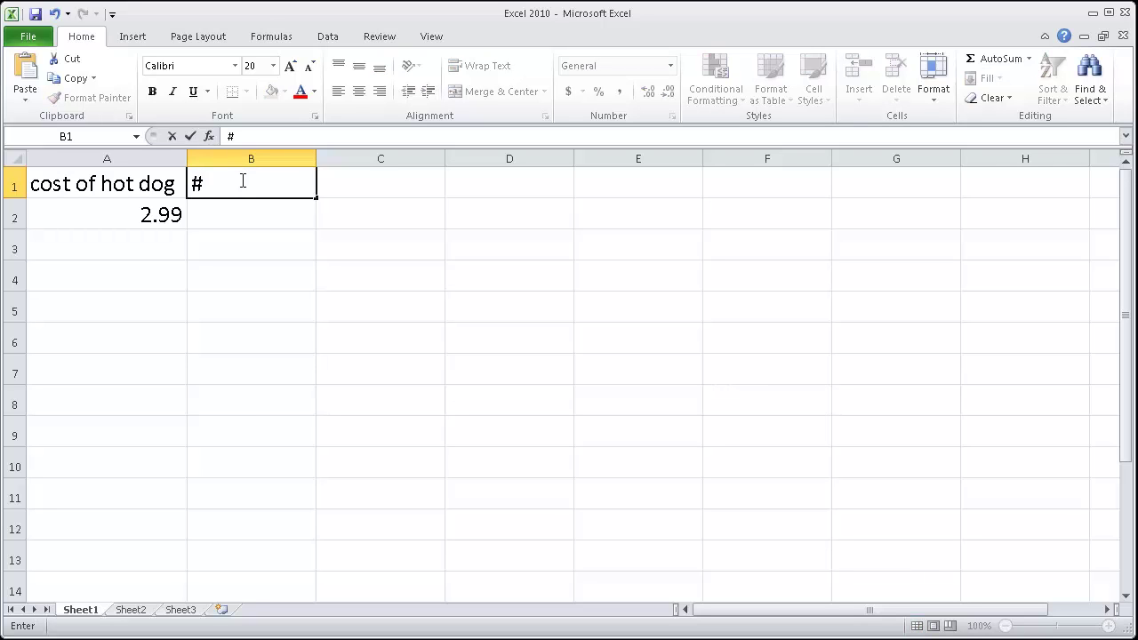
{"action": "type", "text": " sold"}
{"action": "key", "text": "Return"}
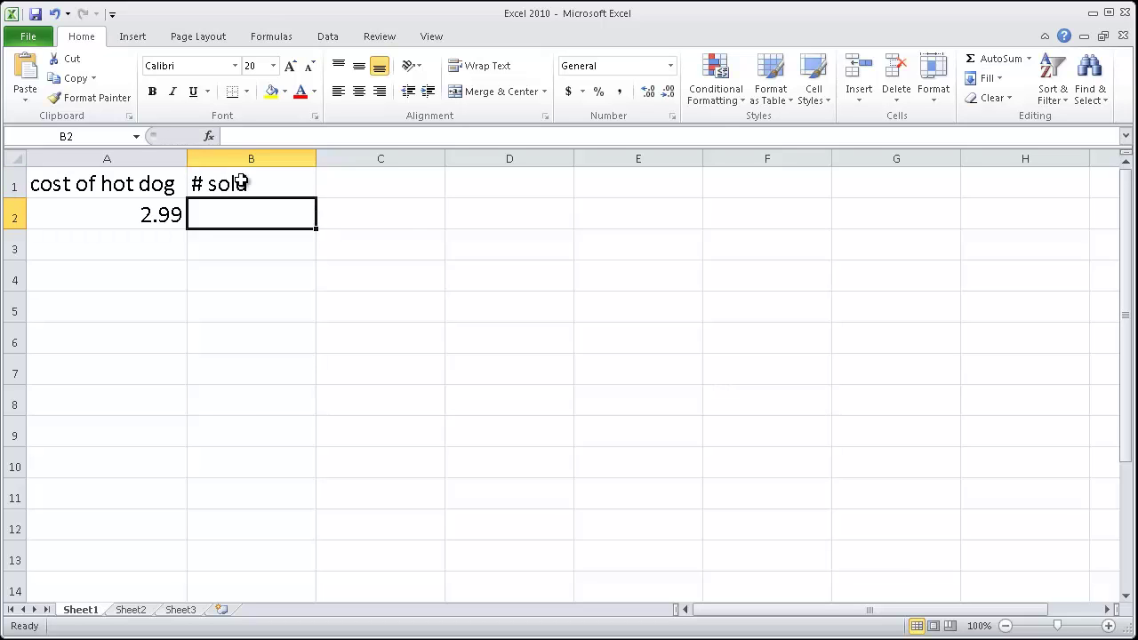
{"action": "type", "text": "25"}
{"action": "key", "text": "Return"}
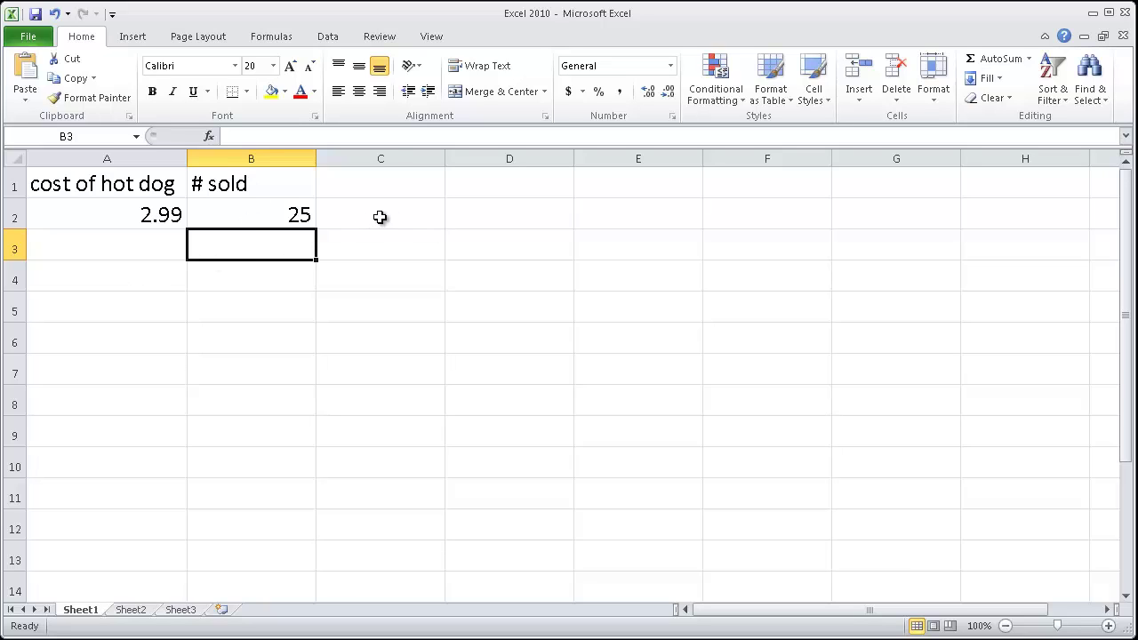
Enter the formula =A2*B2 in cell D2 to multiply the hot dog cost by the number sold
{"action": "left_click", "coordinate": [499, 210]}
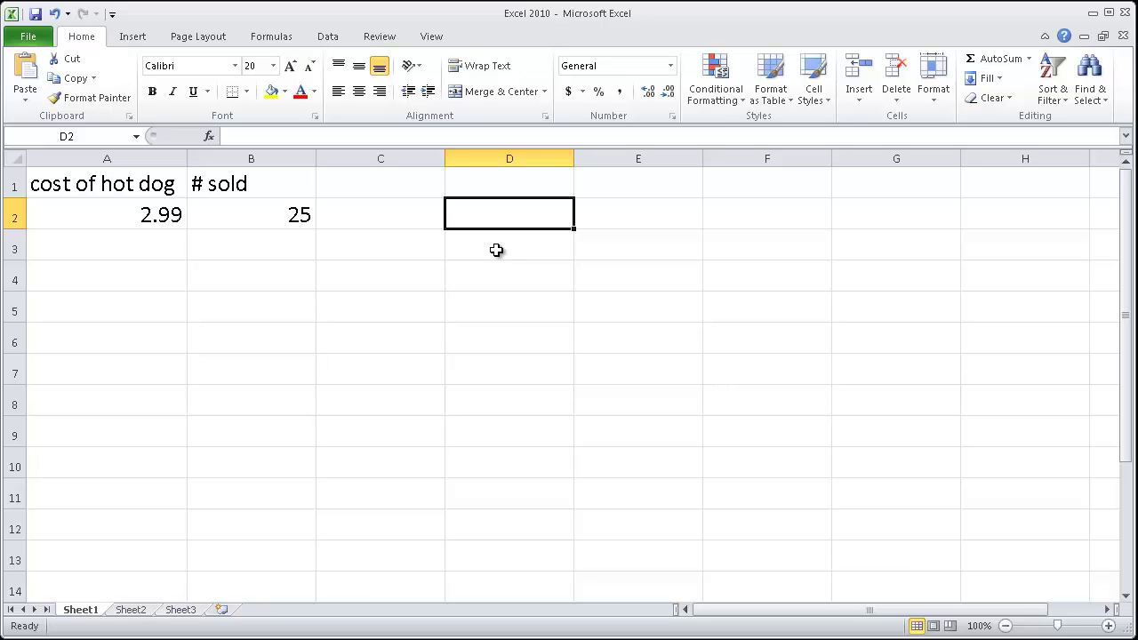
{"action": "type", "text": "="}
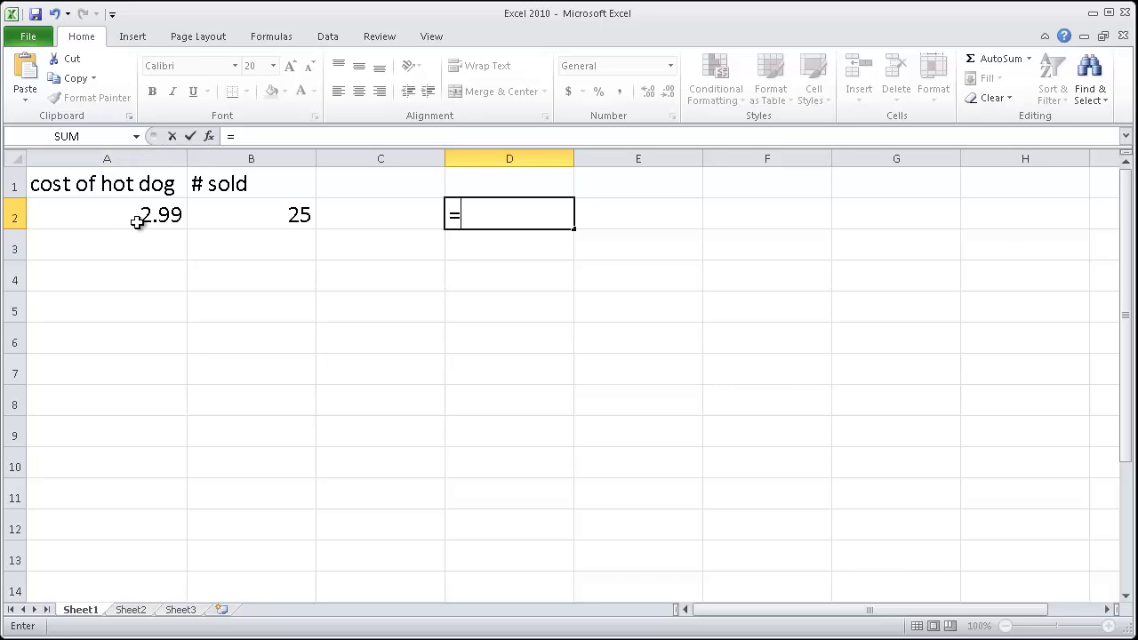
{"action": "left_click", "coordinate": [138, 222]}
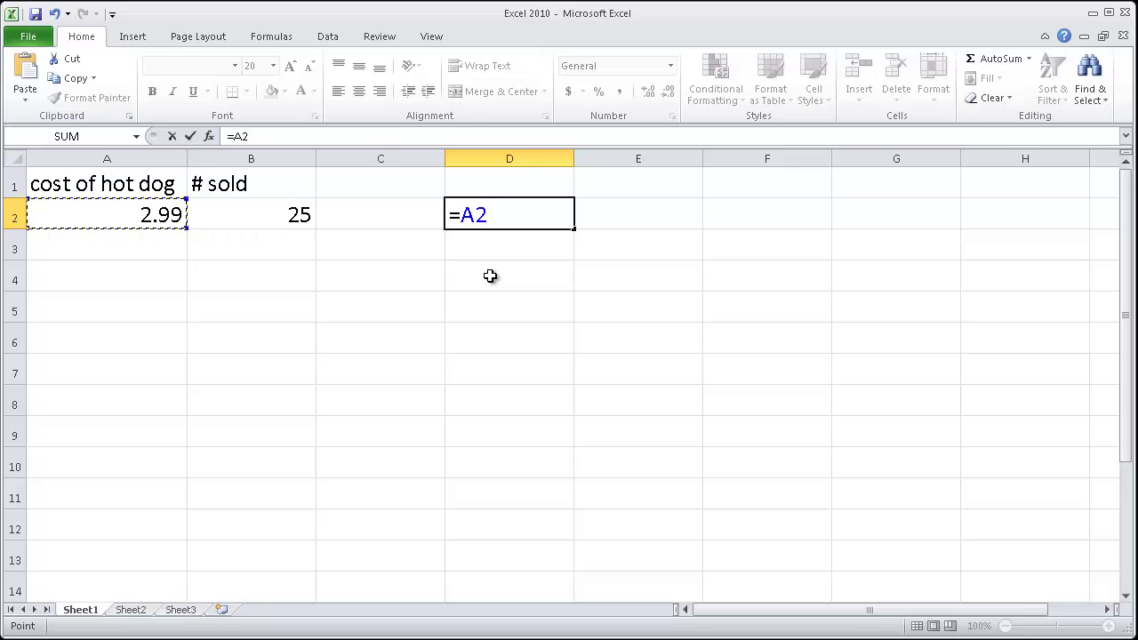
{"action": "type", "text": "*"}
{"action": "left_click", "coordinate": [501, 211]}
{"action": "type", "text": "B2"}
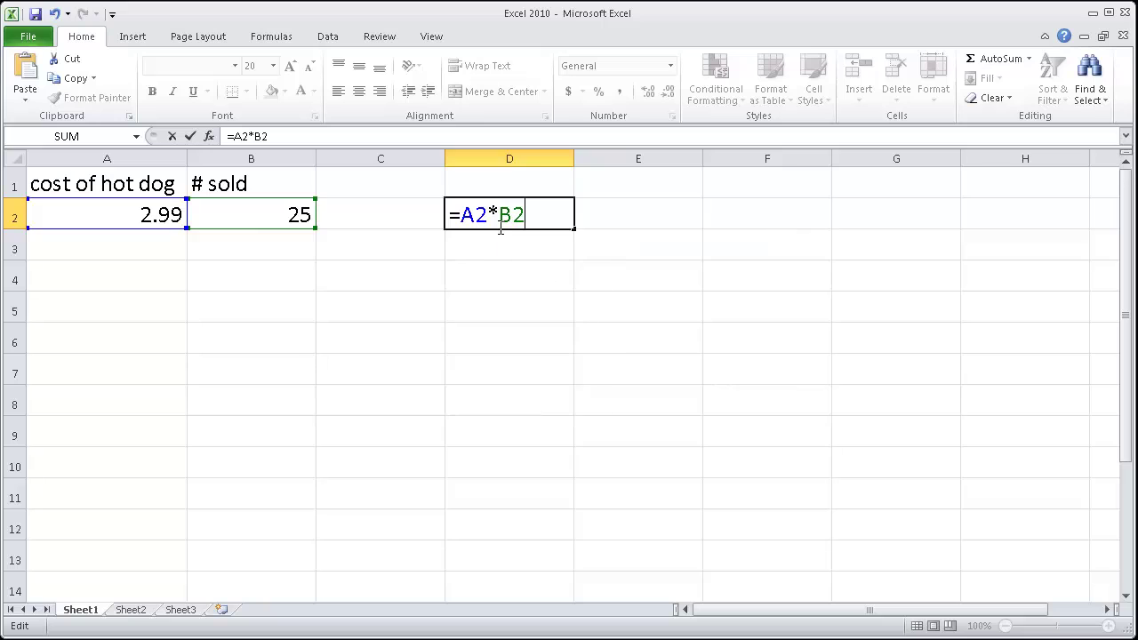
{"action": "key", "text": "BackSpace"}
{"action": "key", "text": "BackSpace"}
{"action": "left_click", "coordinate": [276, 221]}
{"action": "key", "text": "Return"}
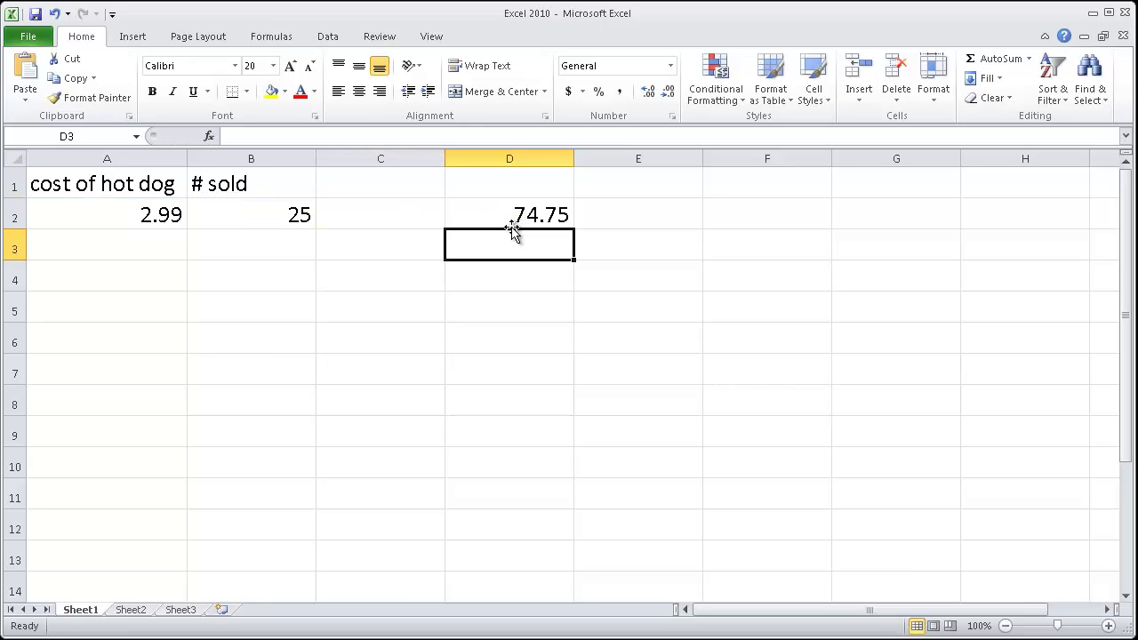
Enter the variable label "m" in cell A4 and "c" in cell B4
{"action": "left_click", "coordinate": [425, 263]}
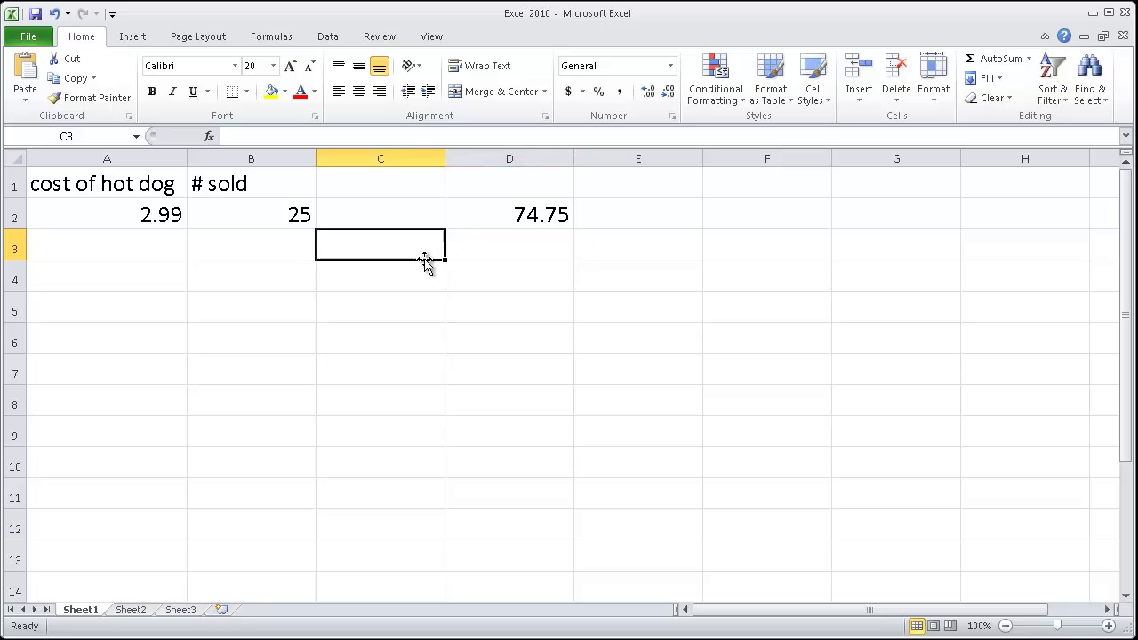
{"action": "left_click", "coordinate": [229, 276]}
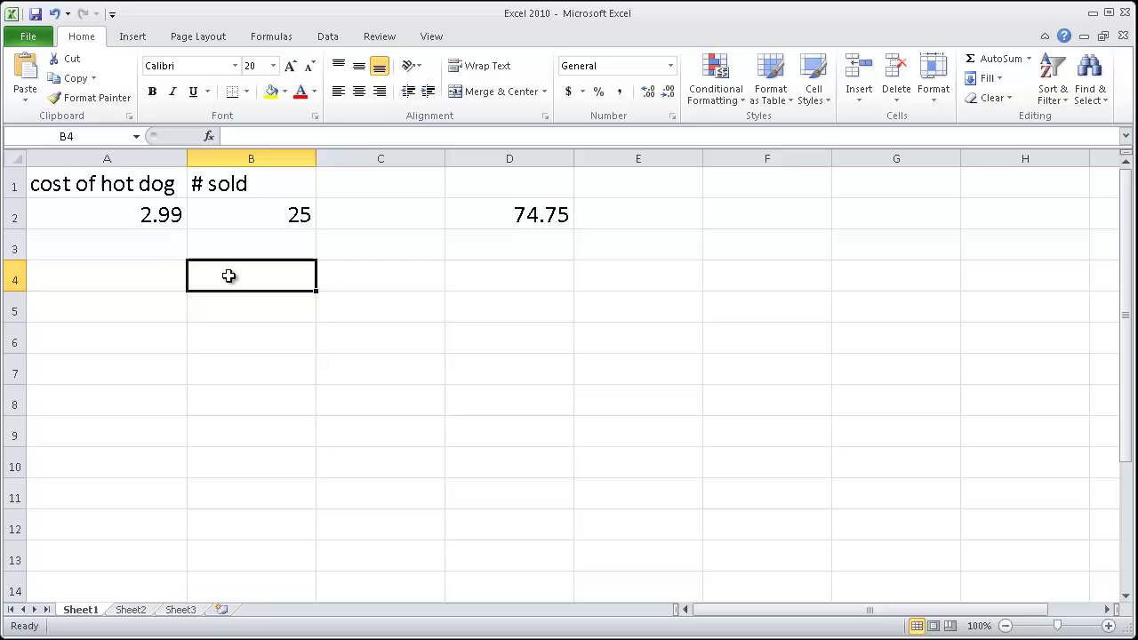
{"action": "left_click", "coordinate": [145, 275]}
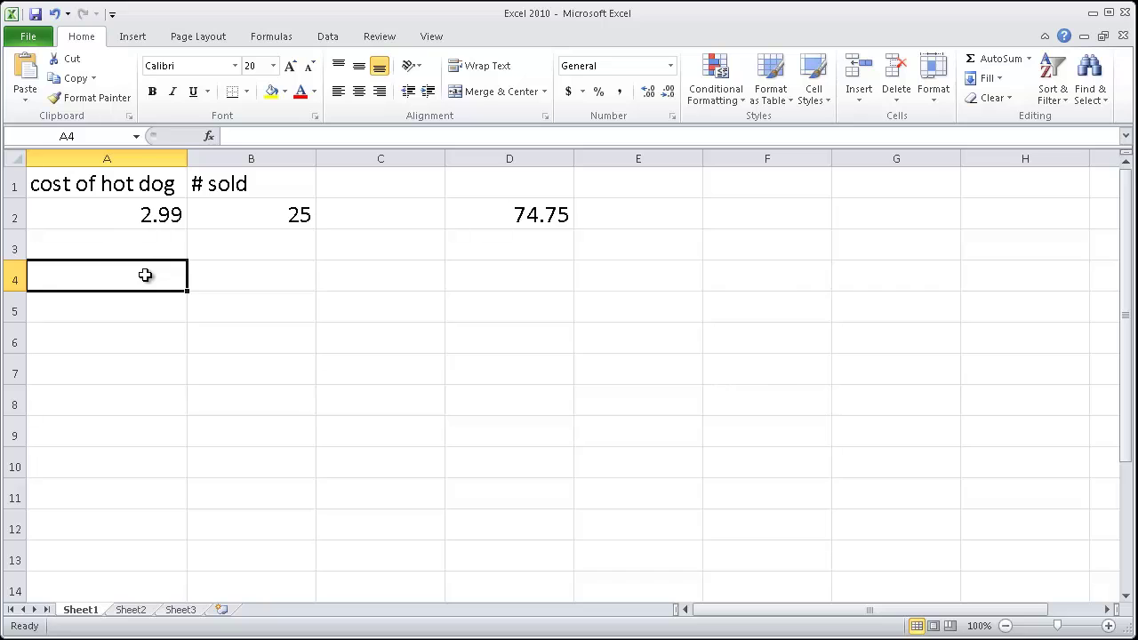
{"action": "type", "text": "mass"}
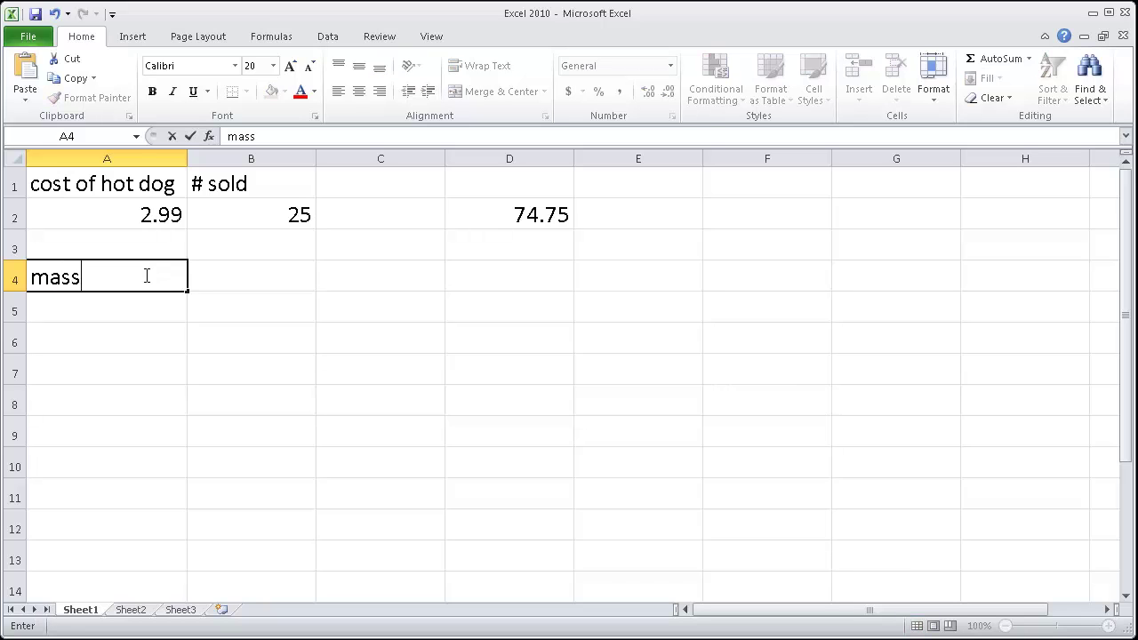
{"action": "key", "text": "BackSpace"}
{"action": "key", "text": "BackSpace"}
{"action": "key", "text": "BackSpace"}
{"action": "key", "text": "Tab"}
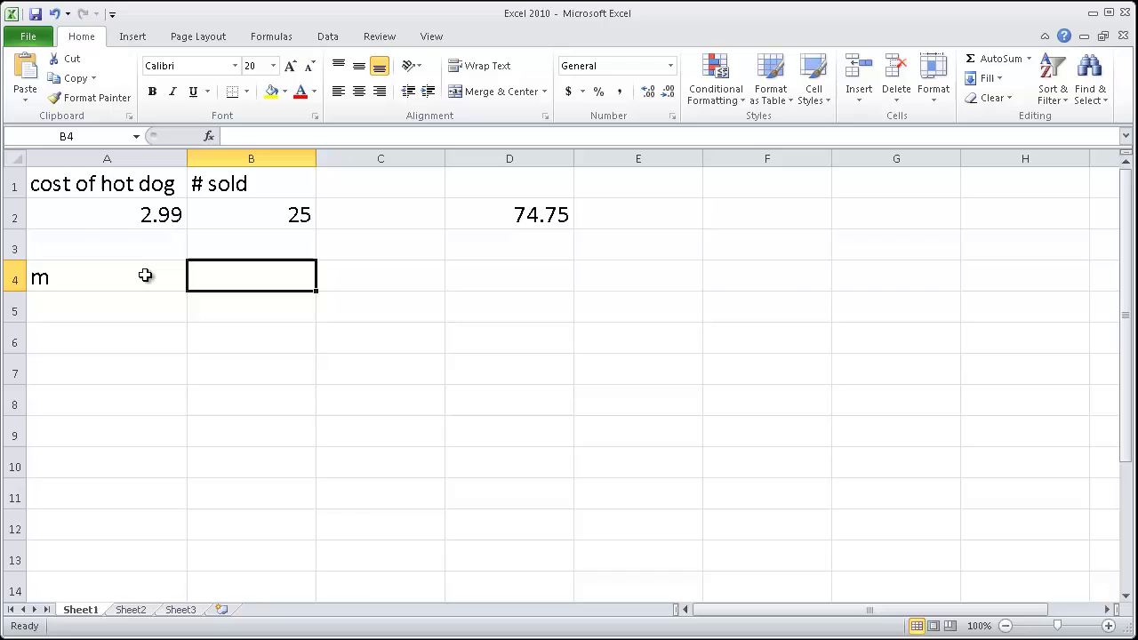
{"action": "type", "text": "c"}
{"action": "key", "text": "Return"}
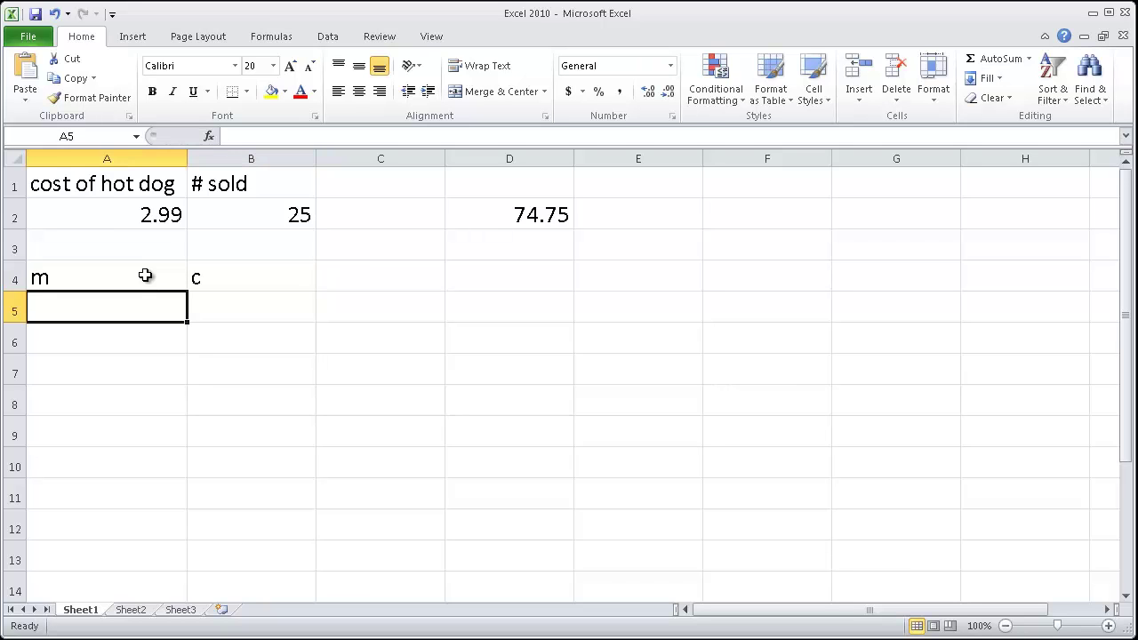
Enter 4 under the m label in cell A5 and 3 under the c label in cell B5
{"action": "key", "text": "Up"}
{"action": "key", "text": "Up"}
{"action": "key", "text": "Down"}
{"action": "key", "text": "Down"}
{"action": "type", "text": "4"}
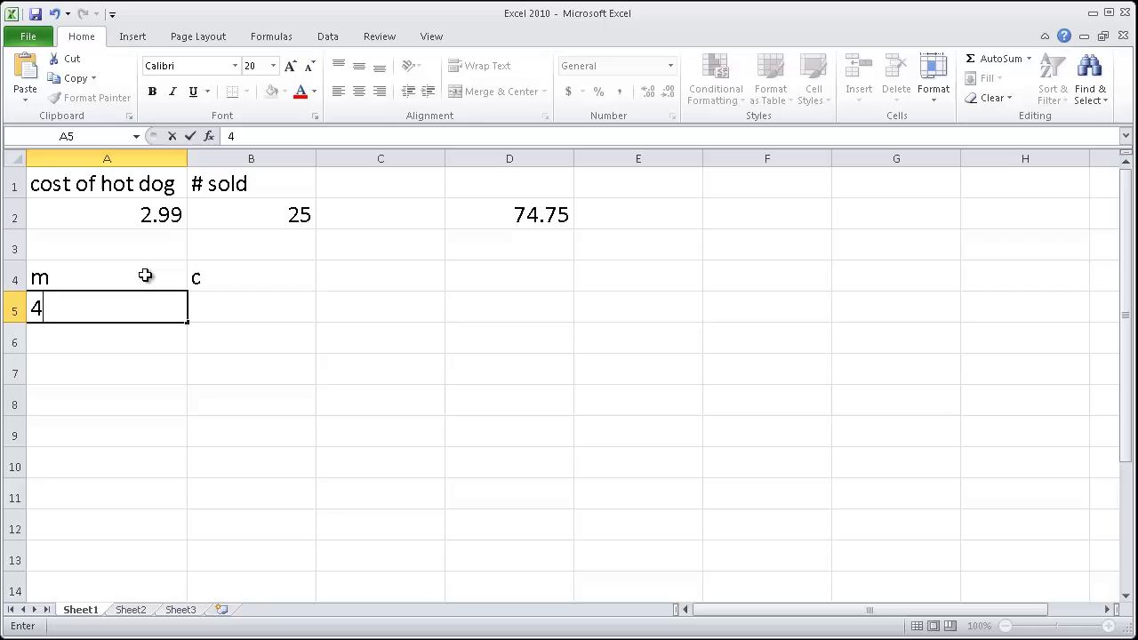
{"action": "key", "text": "Return"}
{"action": "key", "text": "Up"}
{"action": "key", "text": "Right"}
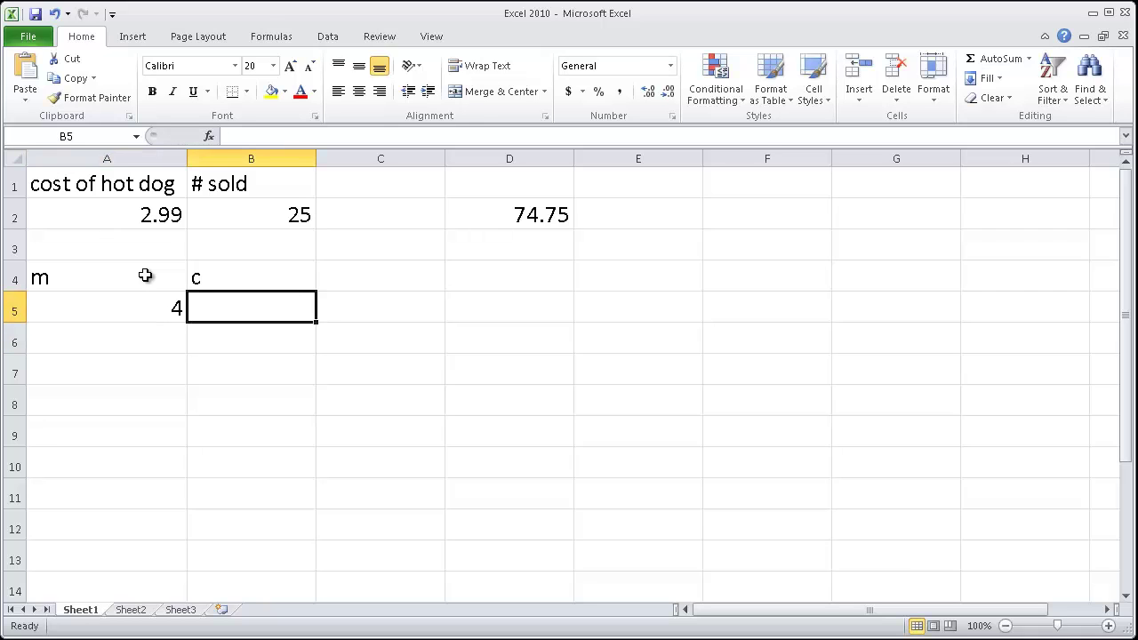
{"action": "type", "text": "3"}
{"action": "key", "text": "Return"}
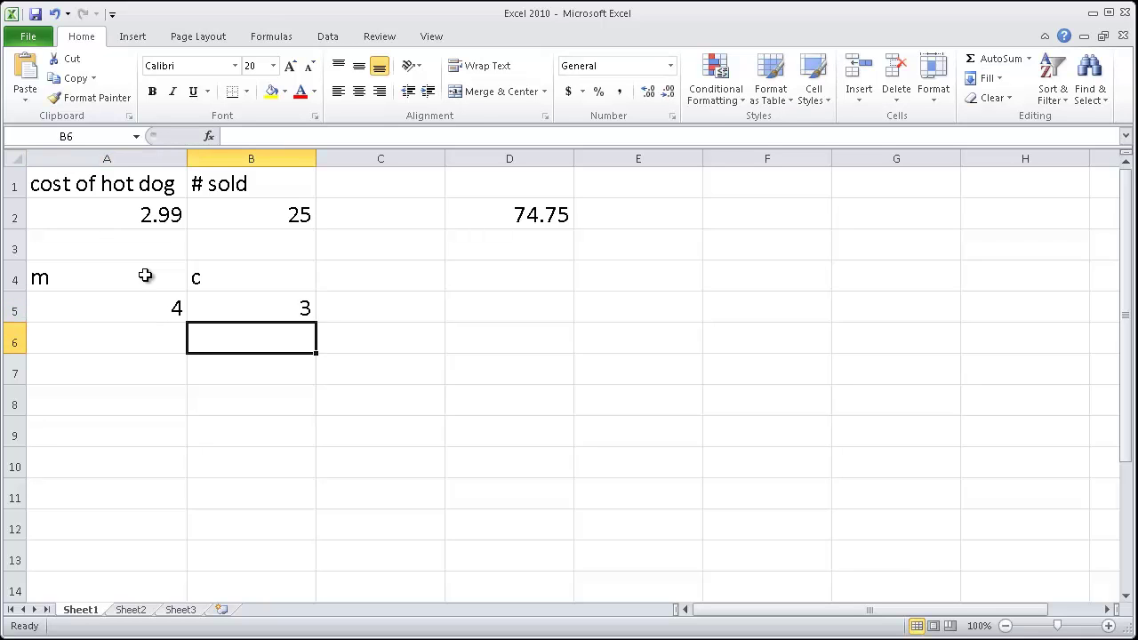
Enter the label "E" in cell A7, two rows below the m value
{"action": "key", "text": "Down"}
{"action": "key", "text": "Left"}
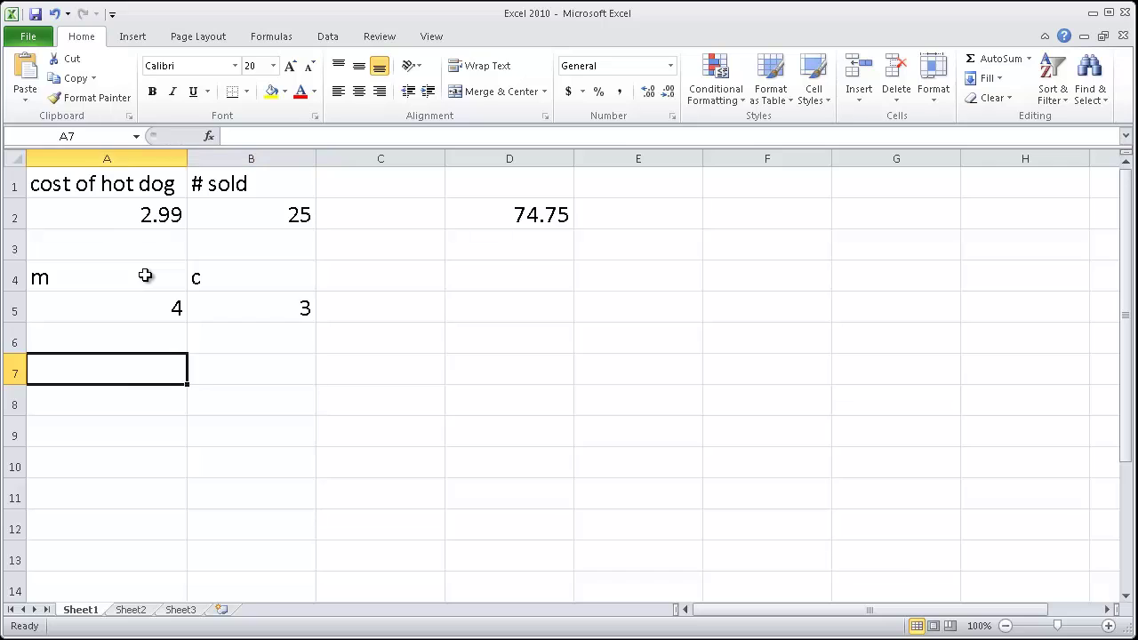
{"action": "key", "text": "Up"}
{"action": "key", "text": "Up"}
{"action": "key", "text": "shift+Right"}
{"action": "key", "text": "shift+Right"}
{"action": "key", "text": "shift+Left"}
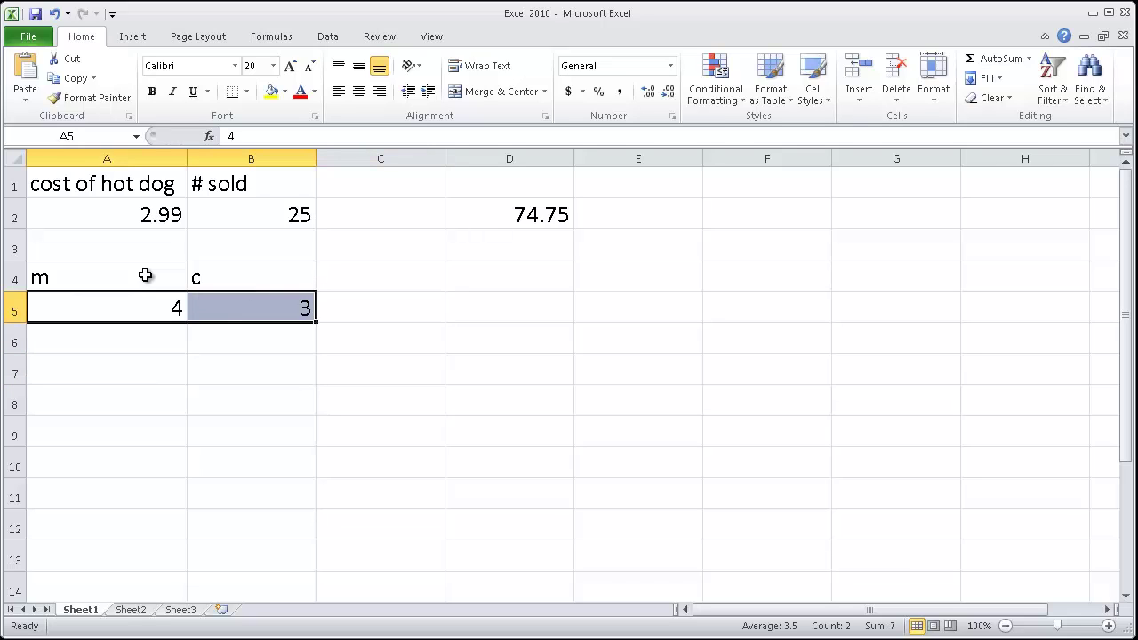
{"action": "key", "text": "Down"}
{"action": "key", "text": "Down"}
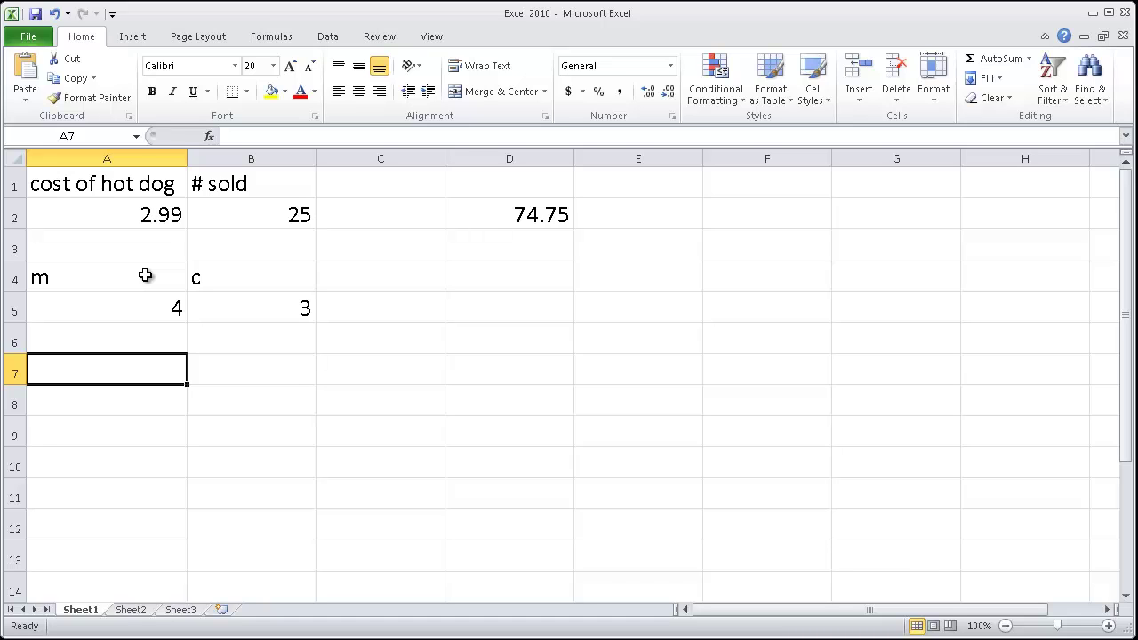
{"action": "type", "text": "E"}
{"action": "key", "text": "Return"}
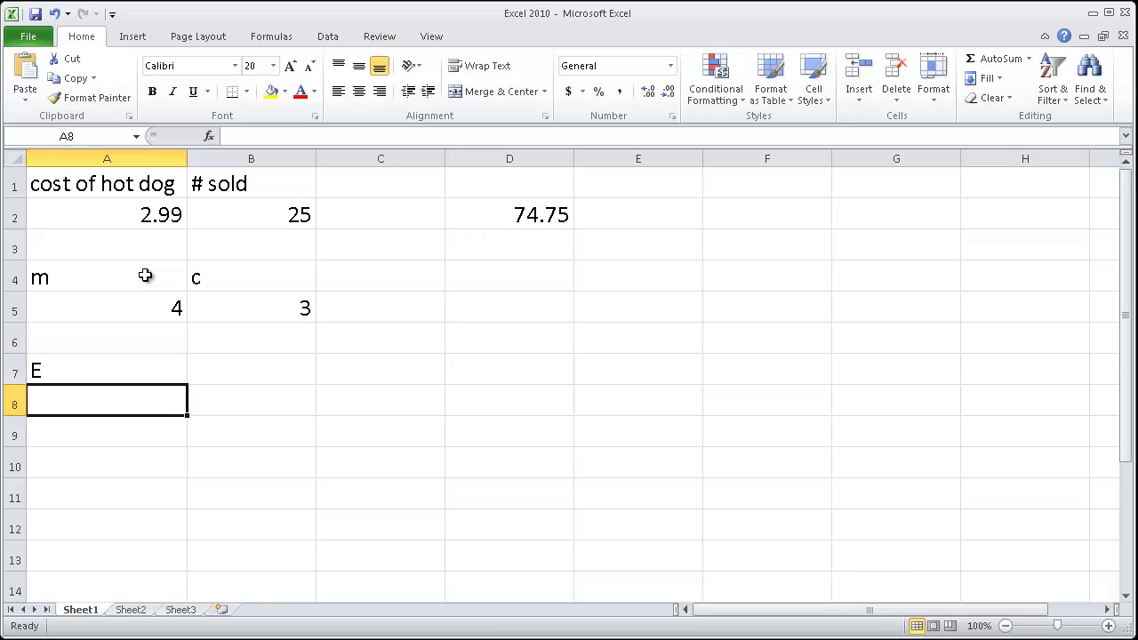
Enter the formula =A5*B5^2 in cell B7, next to the E label, to multiply m by c squared
{"action": "key", "text": "Up"}
{"action": "key", "text": "Right"}
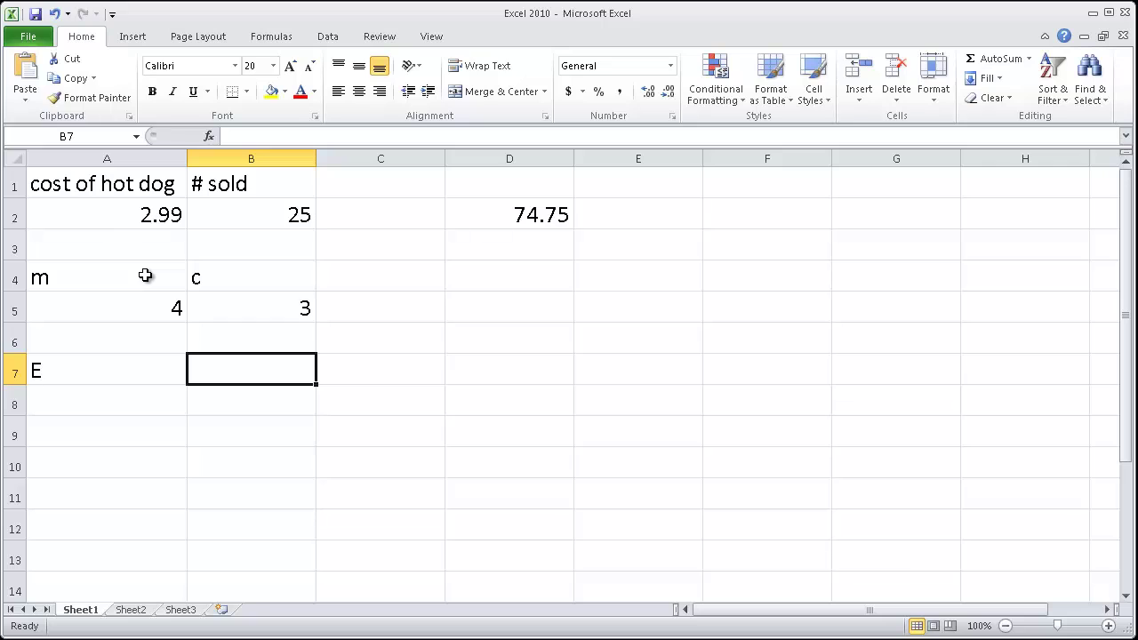
{"action": "type", "text": "="}
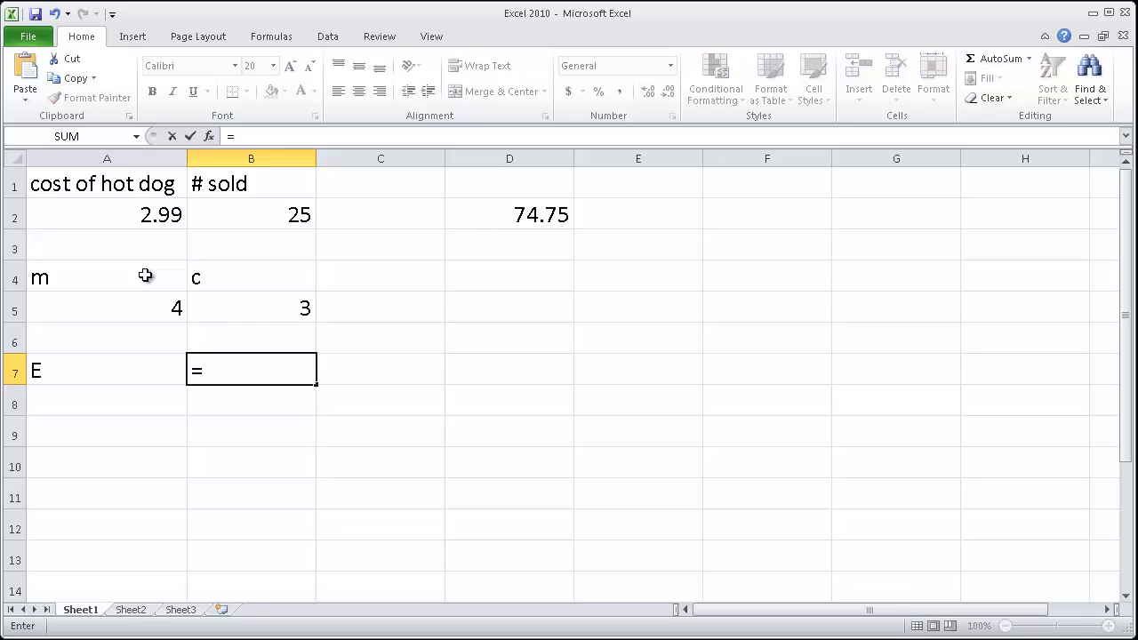
{"action": "left_click", "coordinate": [153, 307]}
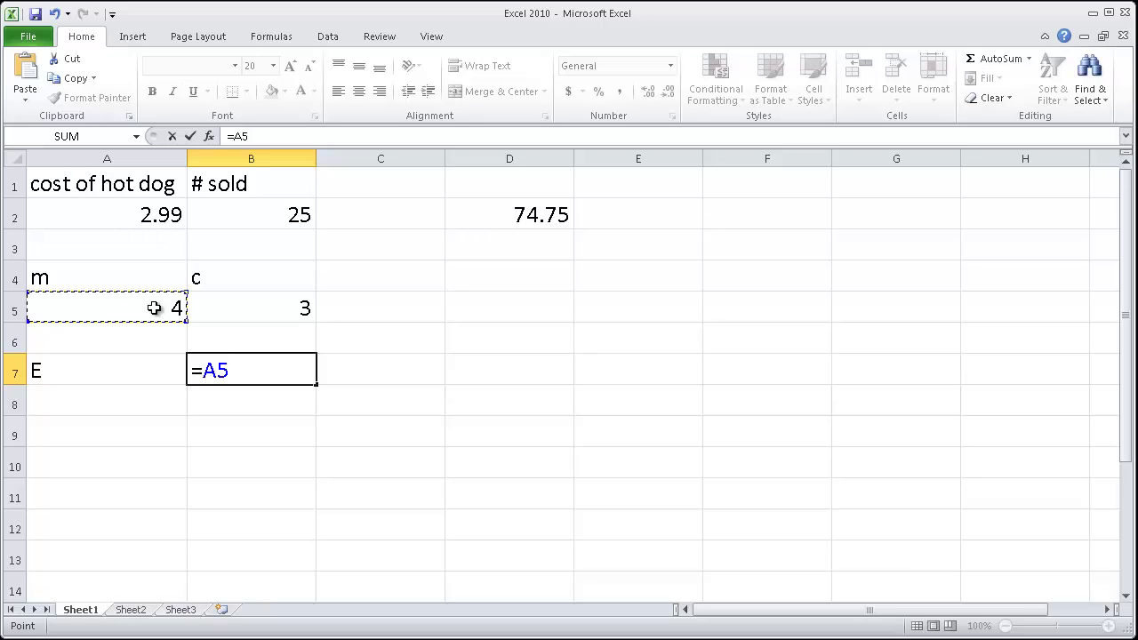
{"action": "type", "text": "*"}
{"action": "left_click", "coordinate": [269, 315]}
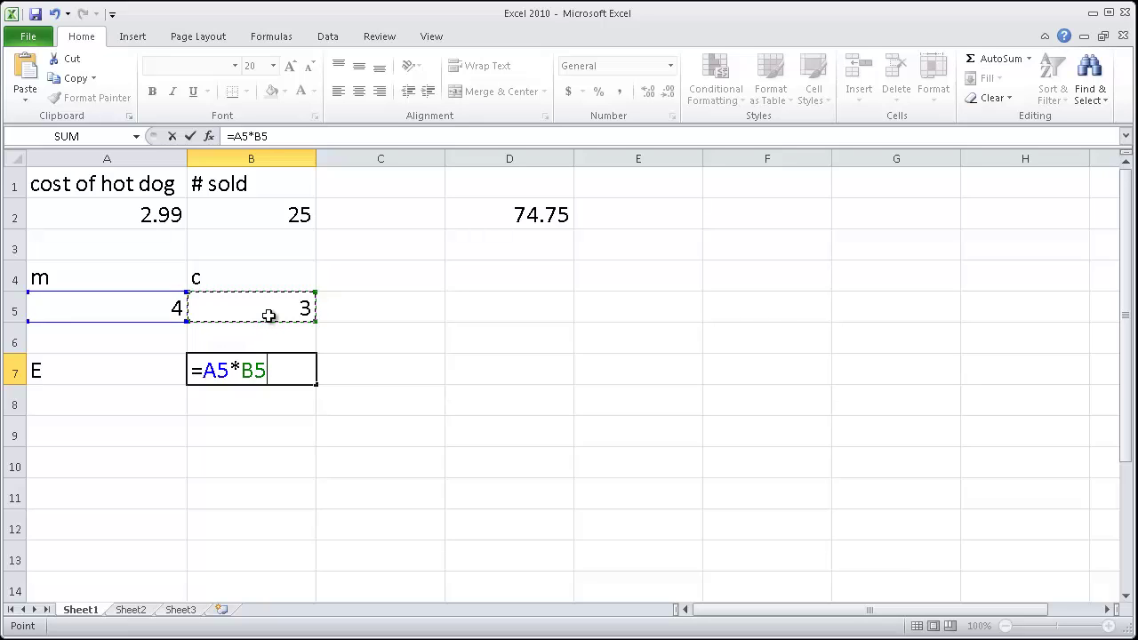
{"action": "type", "text": "^"}
{"action": "type", "text": "2"}
{"action": "key", "text": "Left"}
{"action": "key", "text": "Right"}
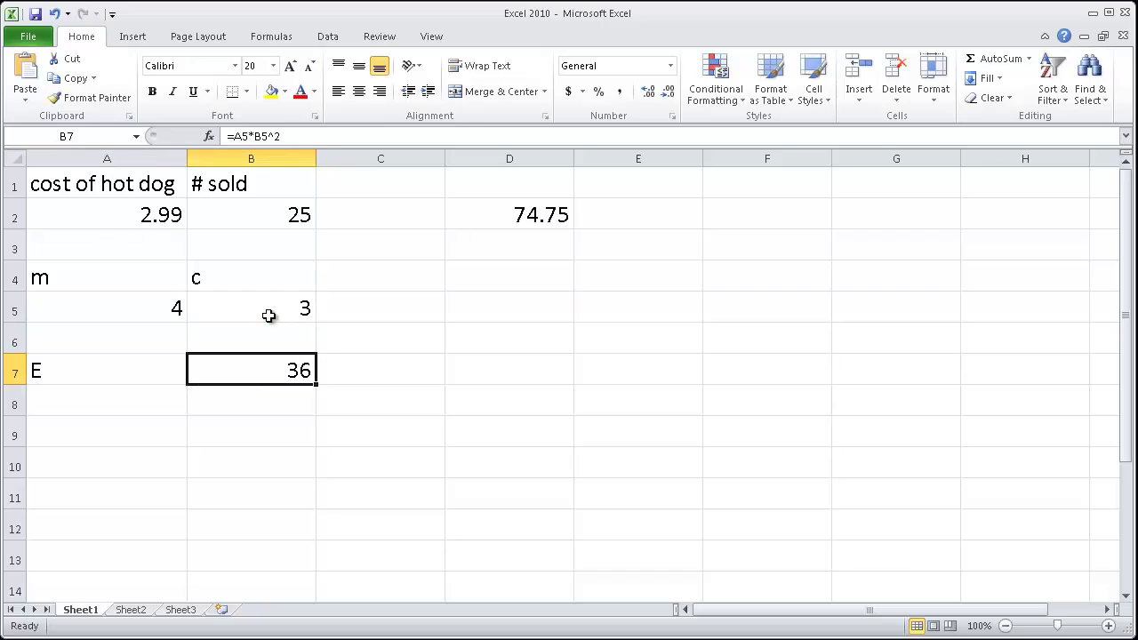
Examine the formula in cell B7, highlighting its ^ exponent operator, and leave it without changes
{"action": "key", "text": "Down"}
{"action": "key", "text": "Up"}
{"action": "left_click", "coordinate": [340, 448]}
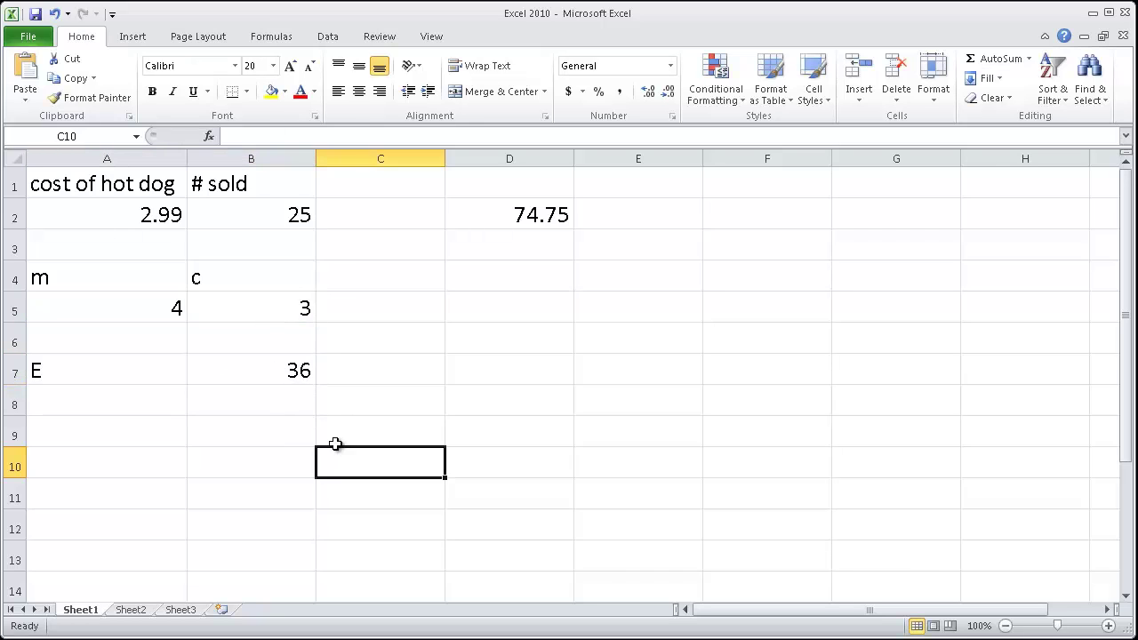
{"action": "left_click", "coordinate": [277, 372]}
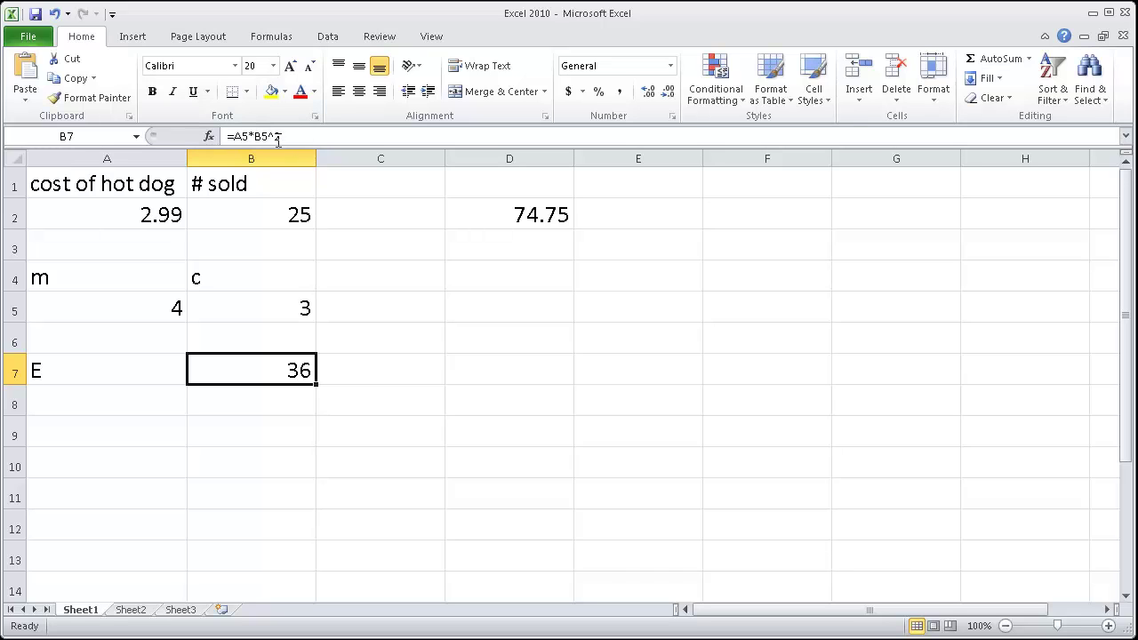
{"action": "left_click", "coordinate": [271, 136]}
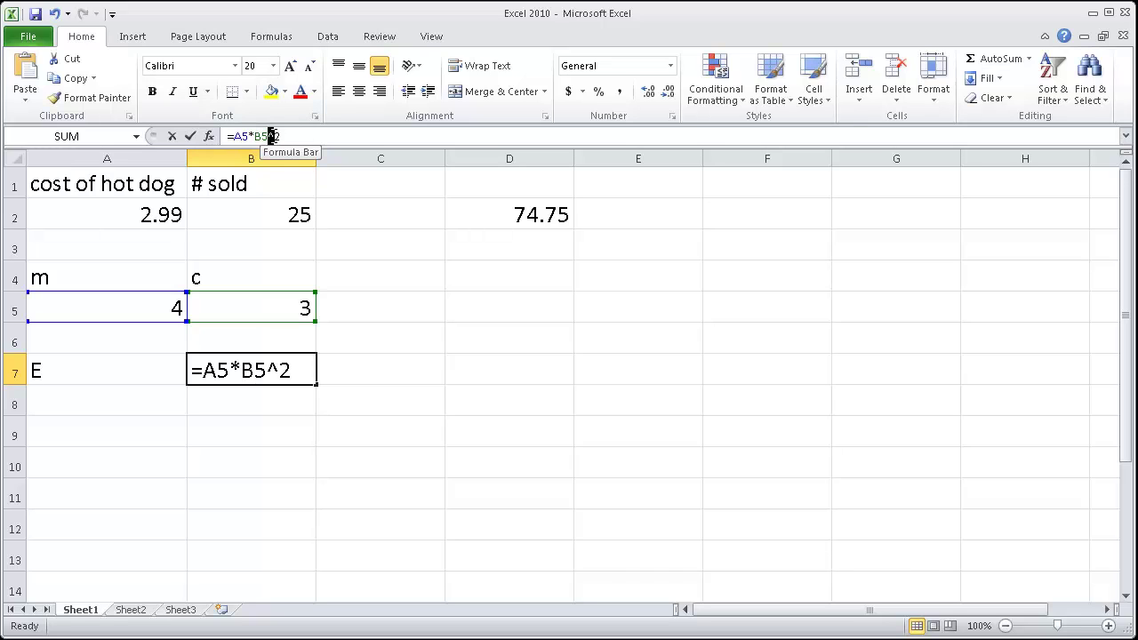
{"action": "double_click", "coordinate": [271, 136]}
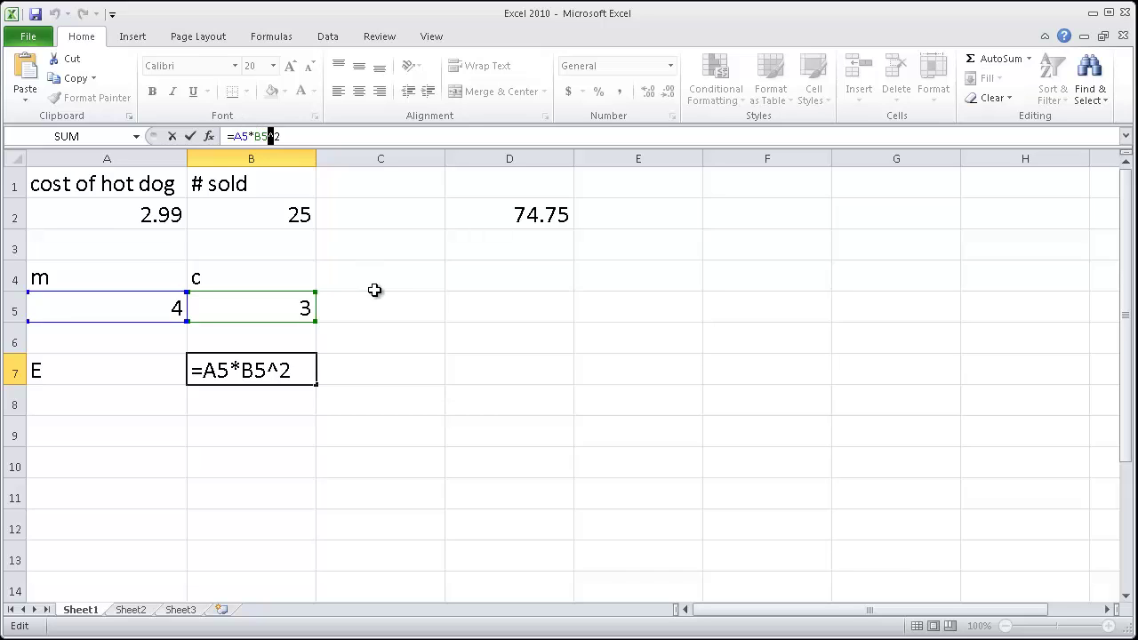
{"action": "left_click", "coordinate": [397, 313]}
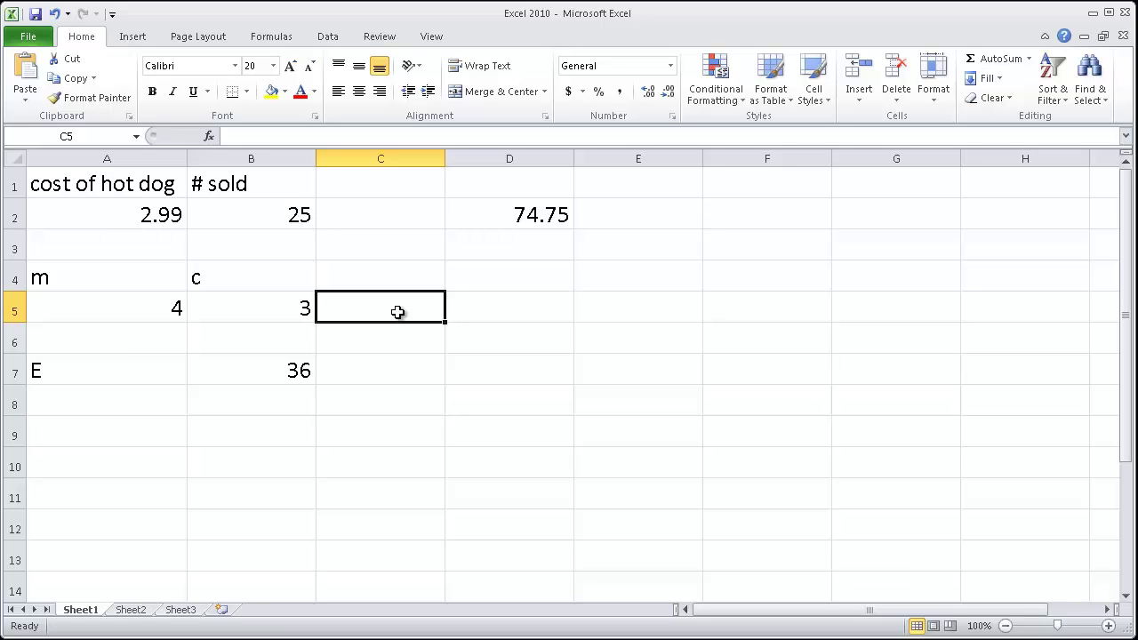
Select the entire worksheet and clear all of its cell contents
{"action": "key", "text": "Up"}
{"action": "key", "text": "Up"}
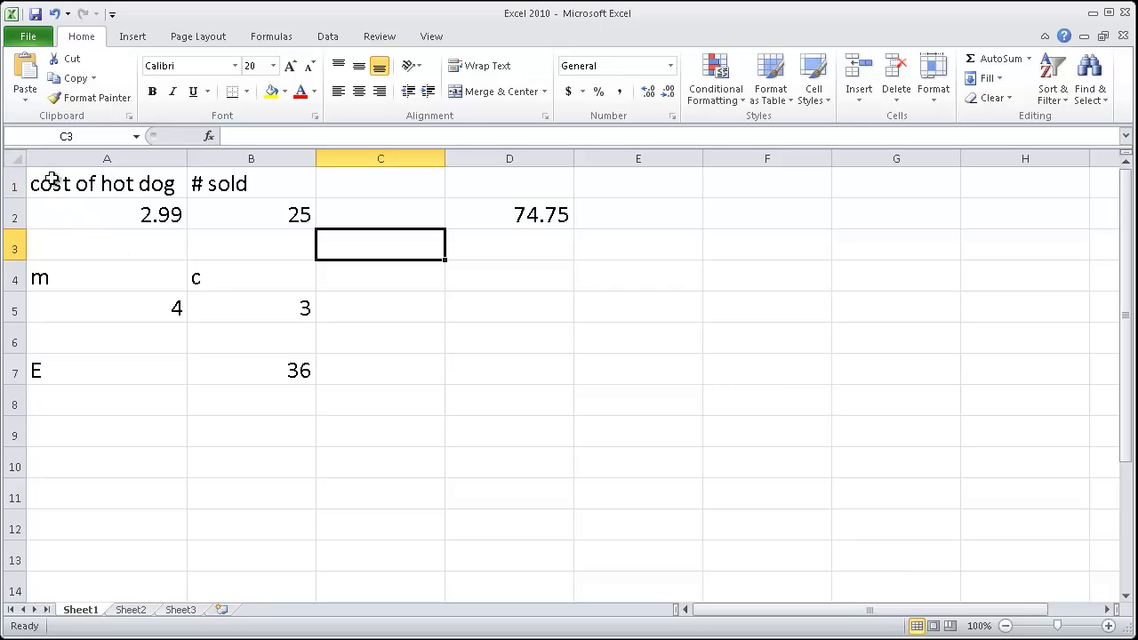
{"action": "left_click", "coordinate": [17, 160]}
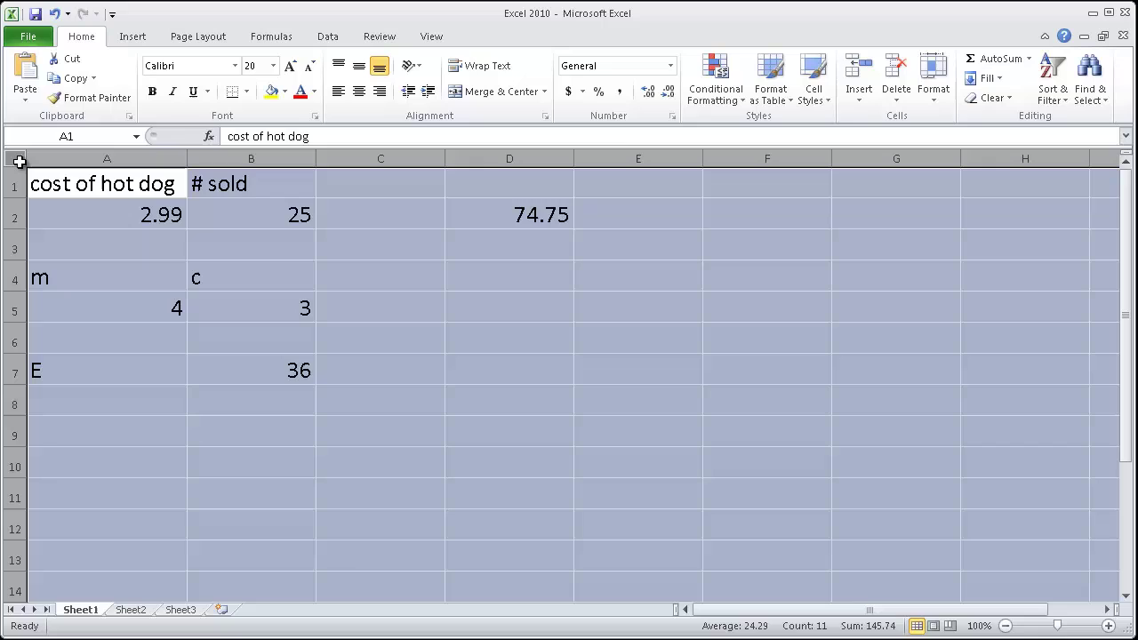
{"action": "key", "text": "Delete"}
Enter the heading "Farenheight" in cell A1
{"action": "left_click", "coordinate": [91, 210]}
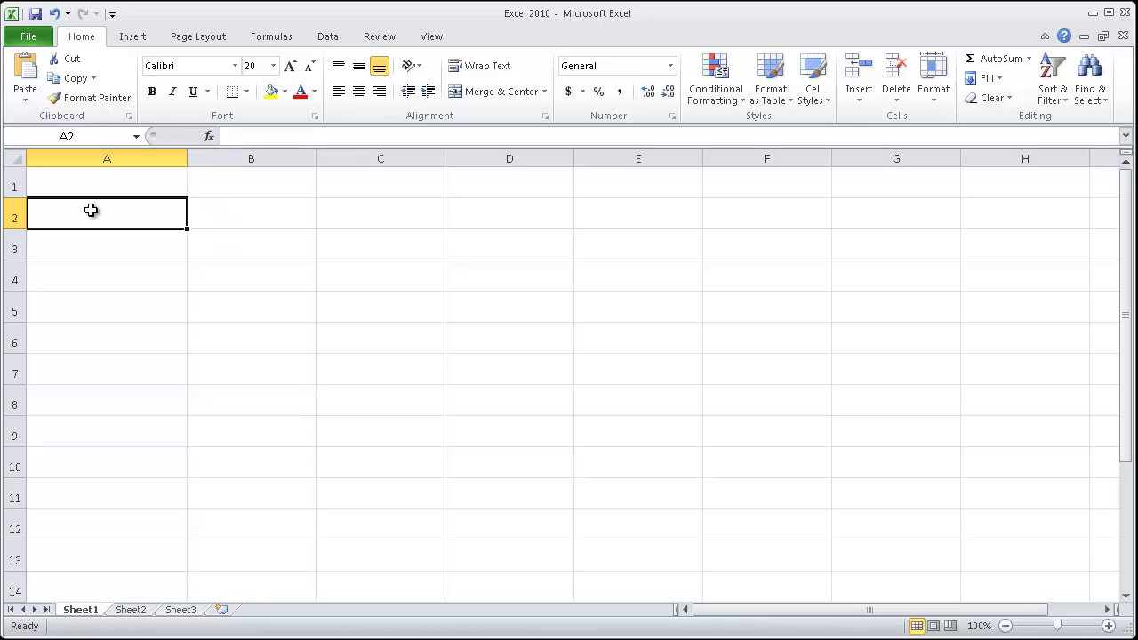
{"action": "key", "text": "Up"}
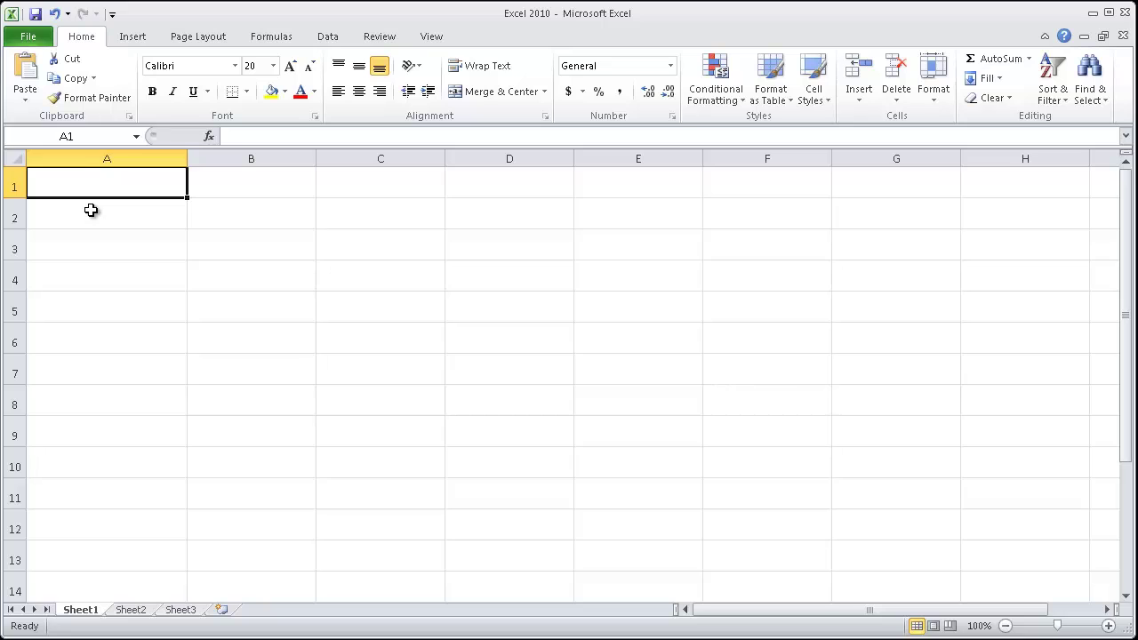
{"action": "type", "text": "Farenheight"}
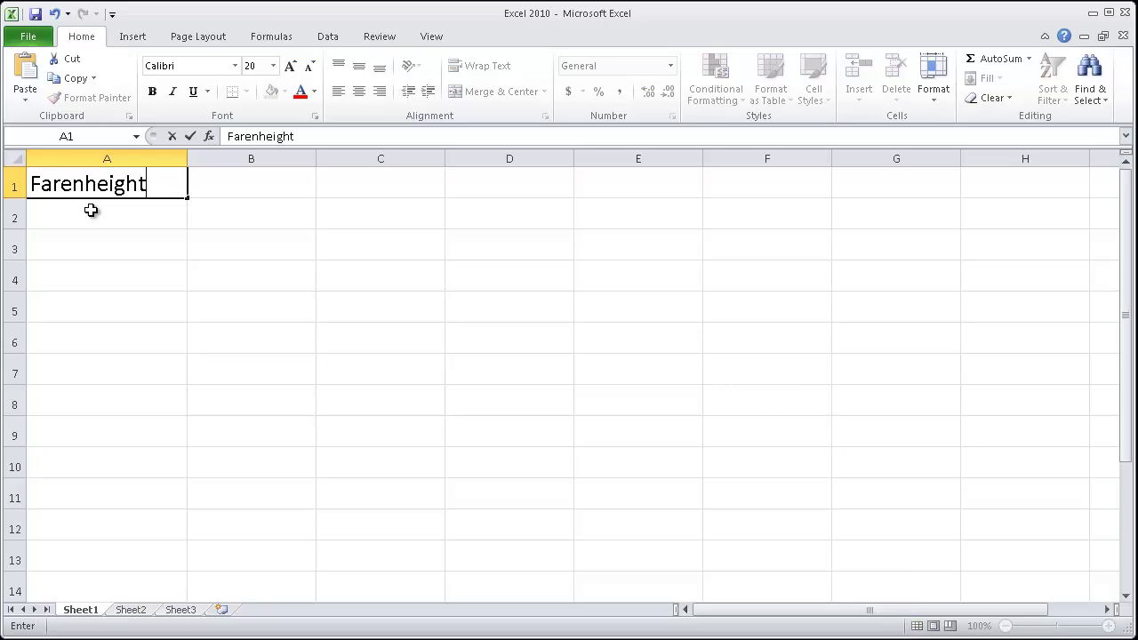
{"action": "key", "text": "Return"}
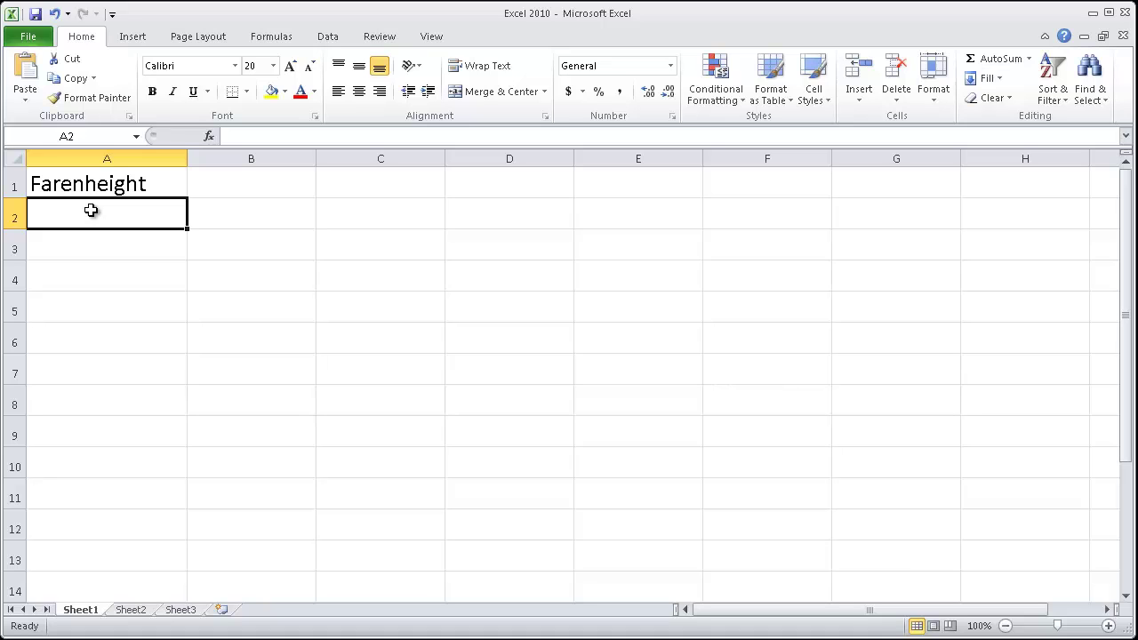
Enter the temperature 98.6 under the Farenheight heading in cell A2
{"action": "type", "text": "98.6"}
{"action": "key", "text": "Return"}
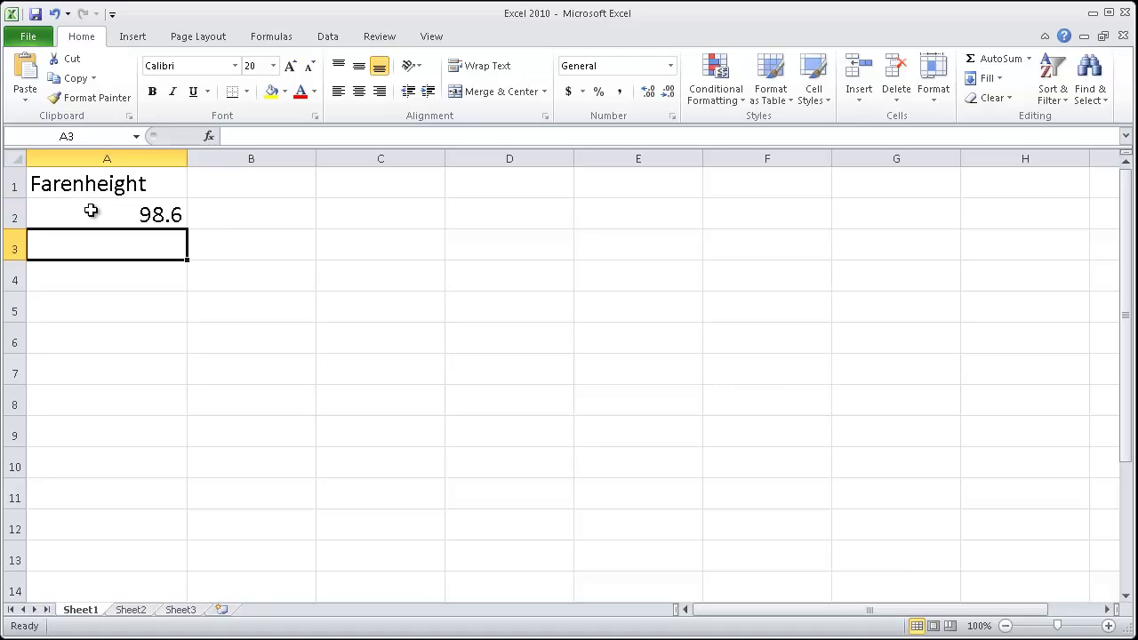
{"action": "key", "text": "Up"}
{"action": "key", "text": "Up"}
{"action": "key", "text": "Down"}
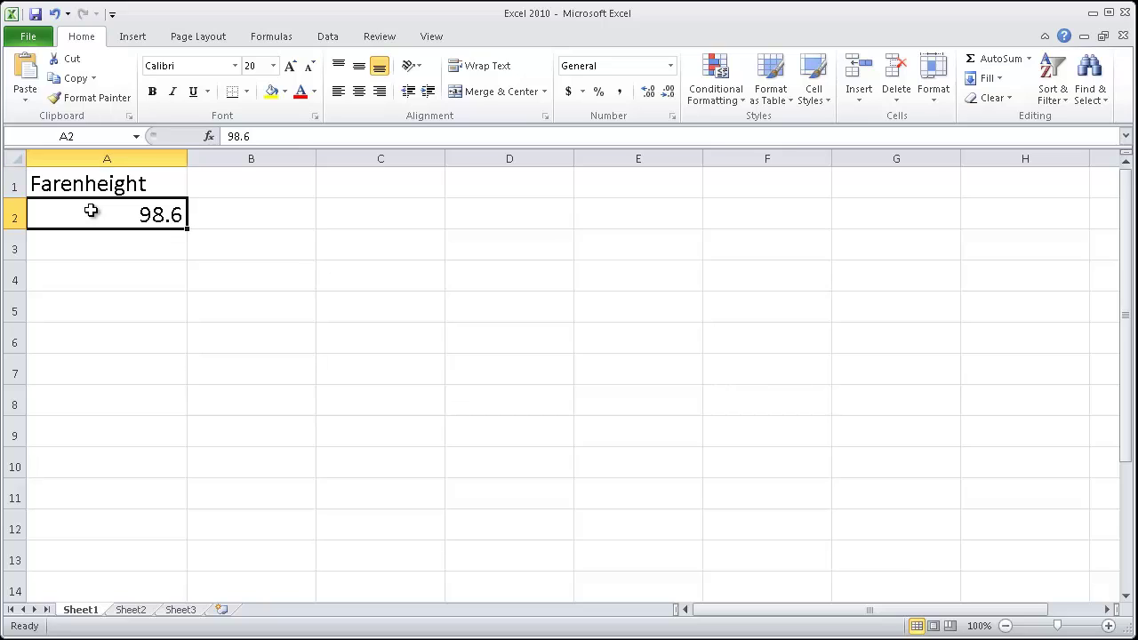
Enter the heading "Celcius" in cell B1, beside the Farenheight heading
{"action": "key", "text": "Right"}
{"action": "key", "text": "Right"}
{"action": "key", "text": "Left"}
{"action": "key", "text": "Up"}
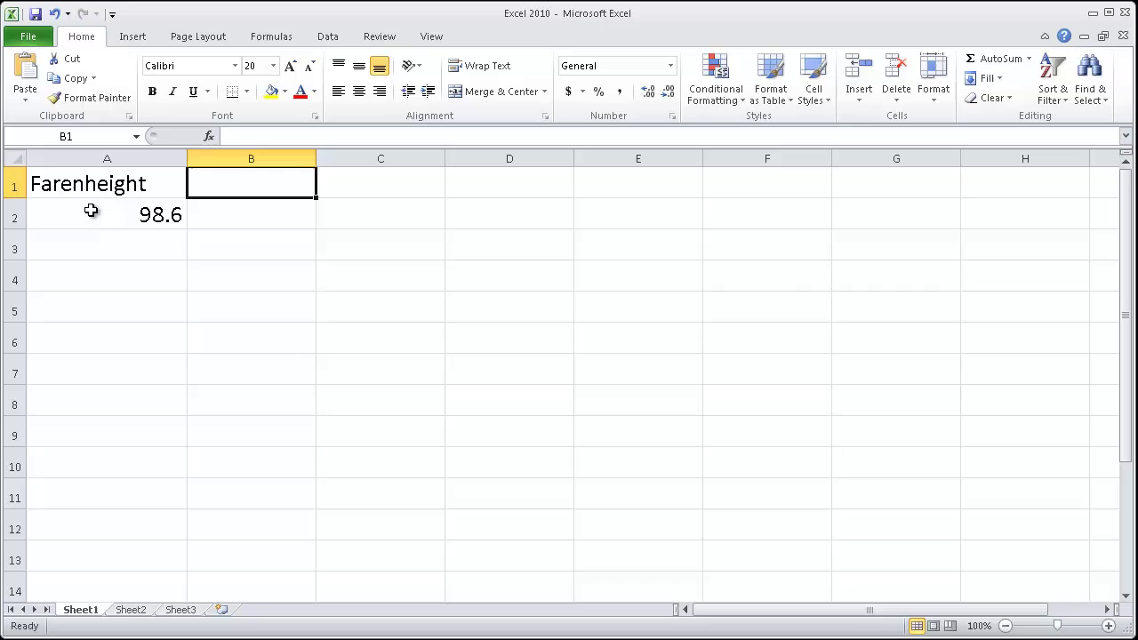
{"action": "type", "text": "Celcius"}
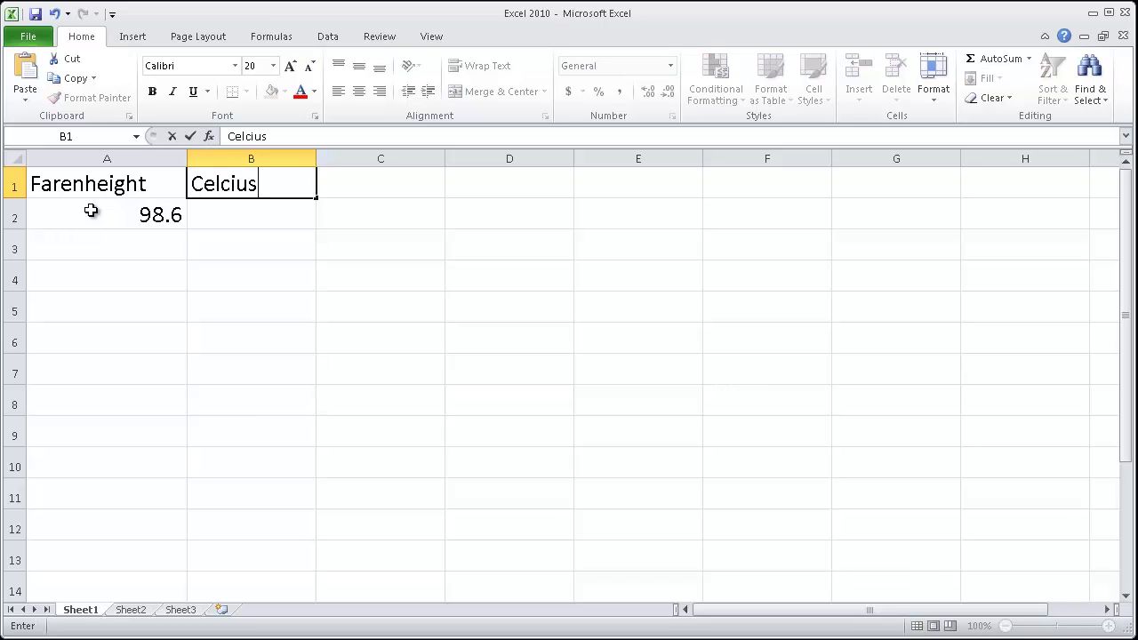
{"action": "key", "text": "Return"}
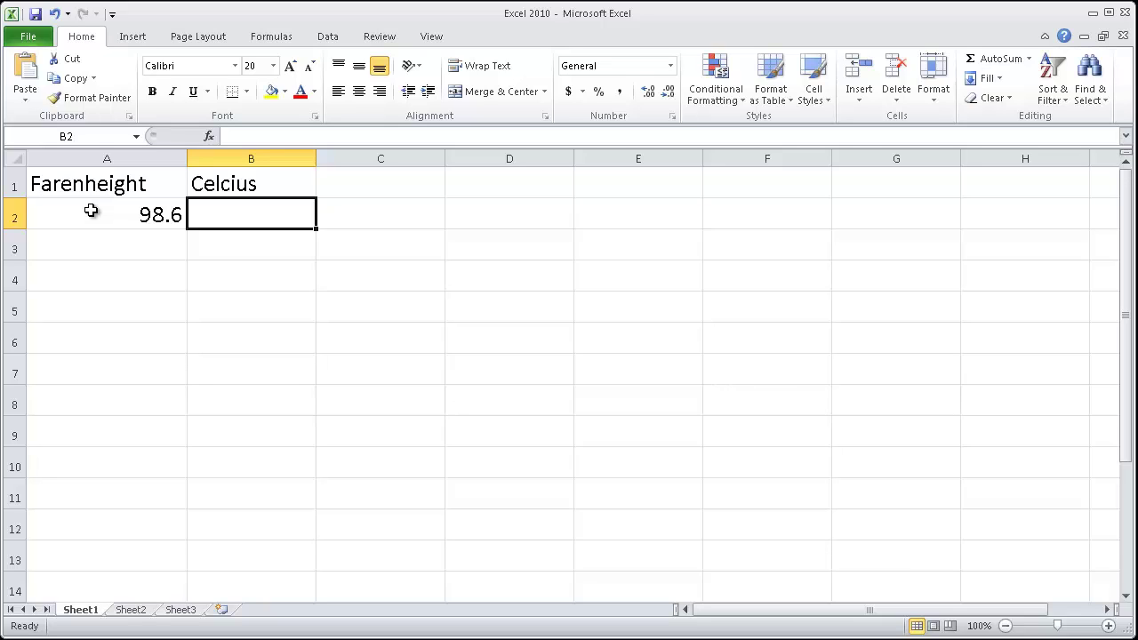
Delete the temperature value in cell A2 under the Farenheight heading
{"action": "key", "text": "Down"}
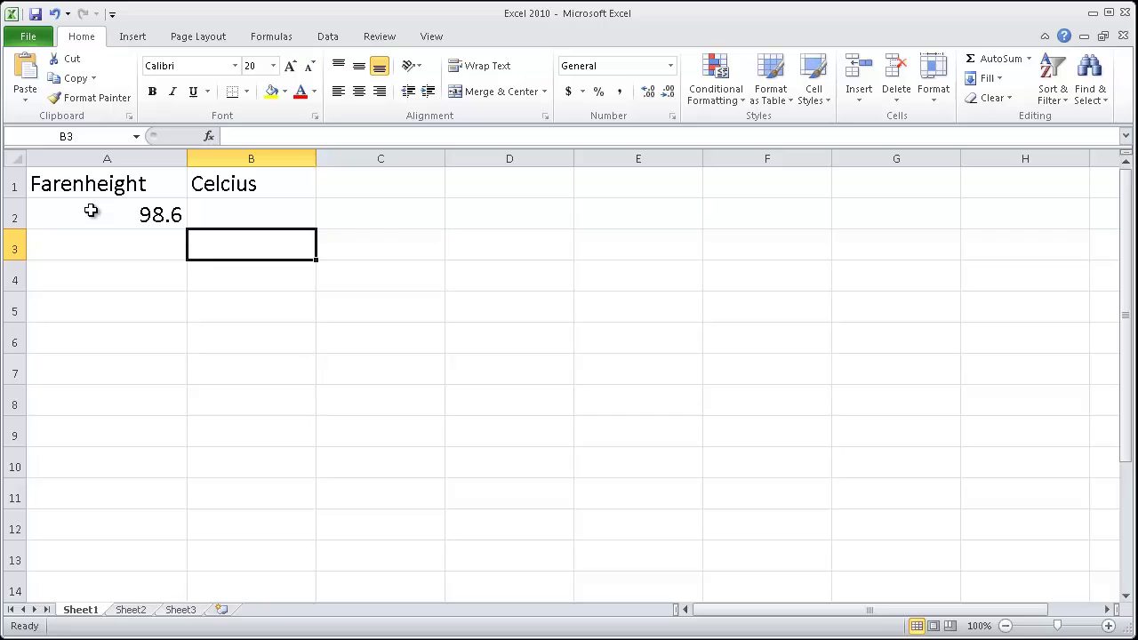
{"action": "key", "text": "Left"}
{"action": "key", "text": "Down"}
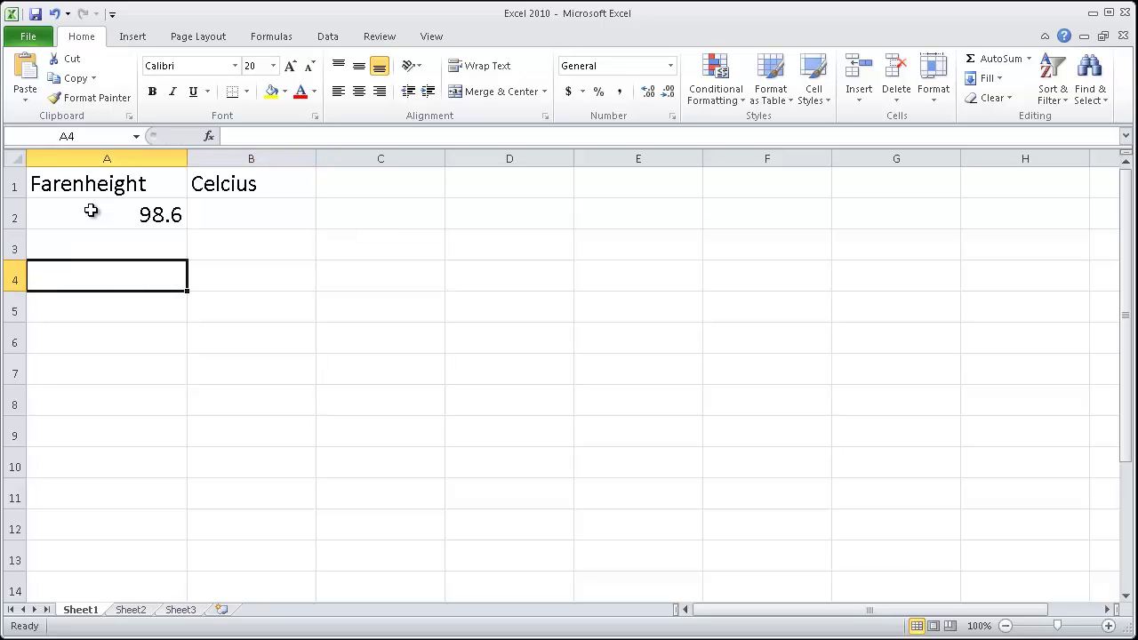
{"action": "left_click", "coordinate": [91, 211]}
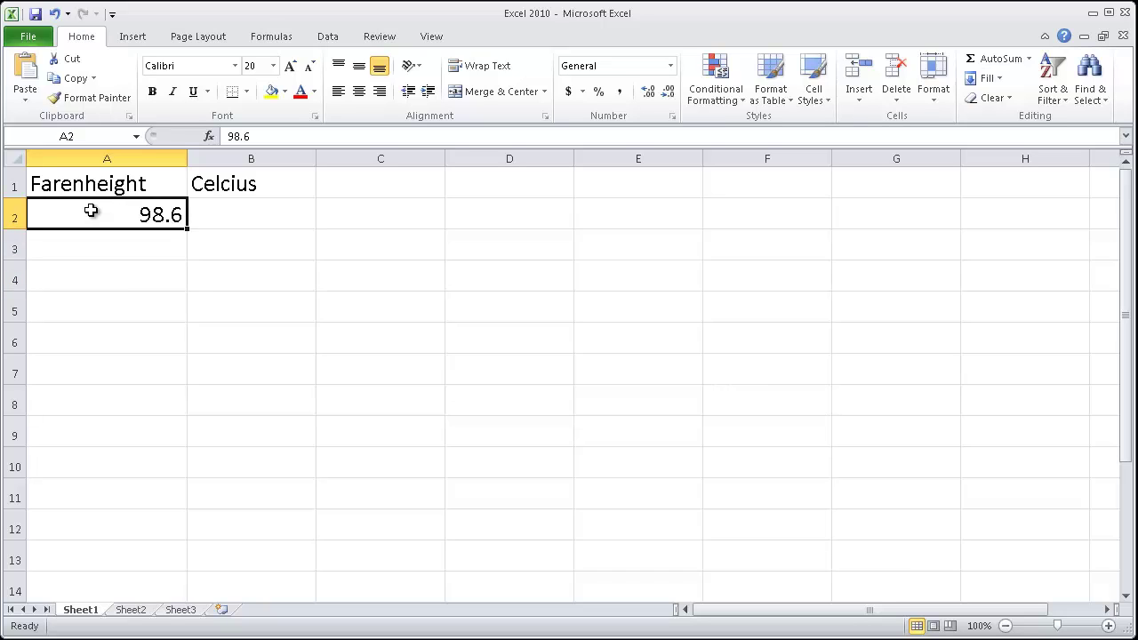
{"action": "key", "text": "Delete"}
Enter the temperature 37 under the Celcius heading in cell B2
{"action": "key", "text": "Right"}
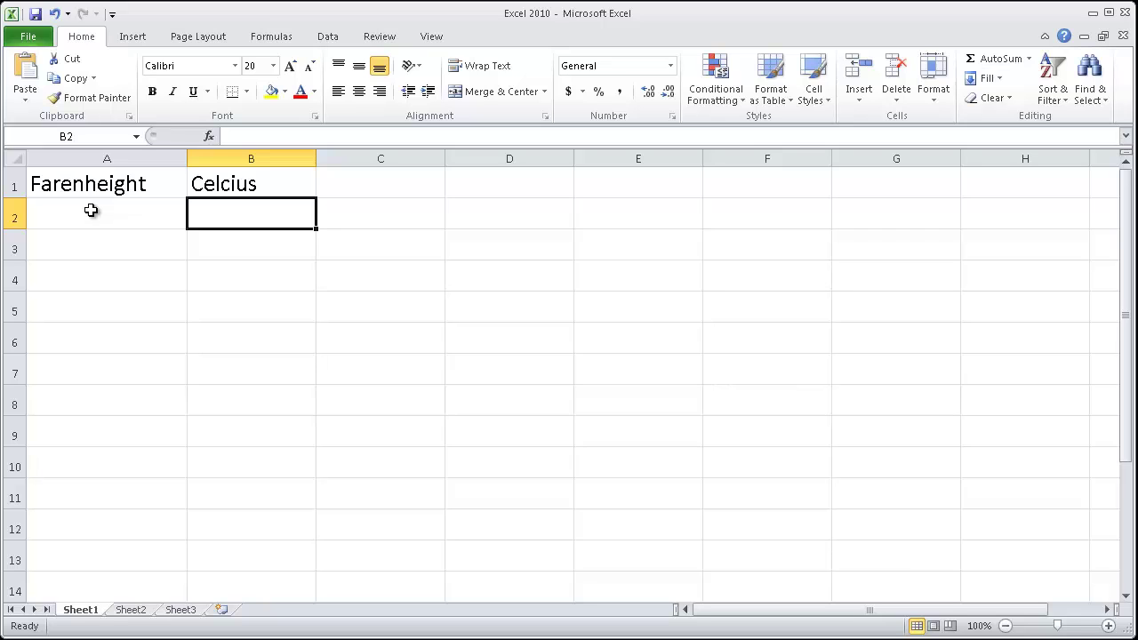
{"action": "type", "text": "37"}
{"action": "key", "text": "Return"}
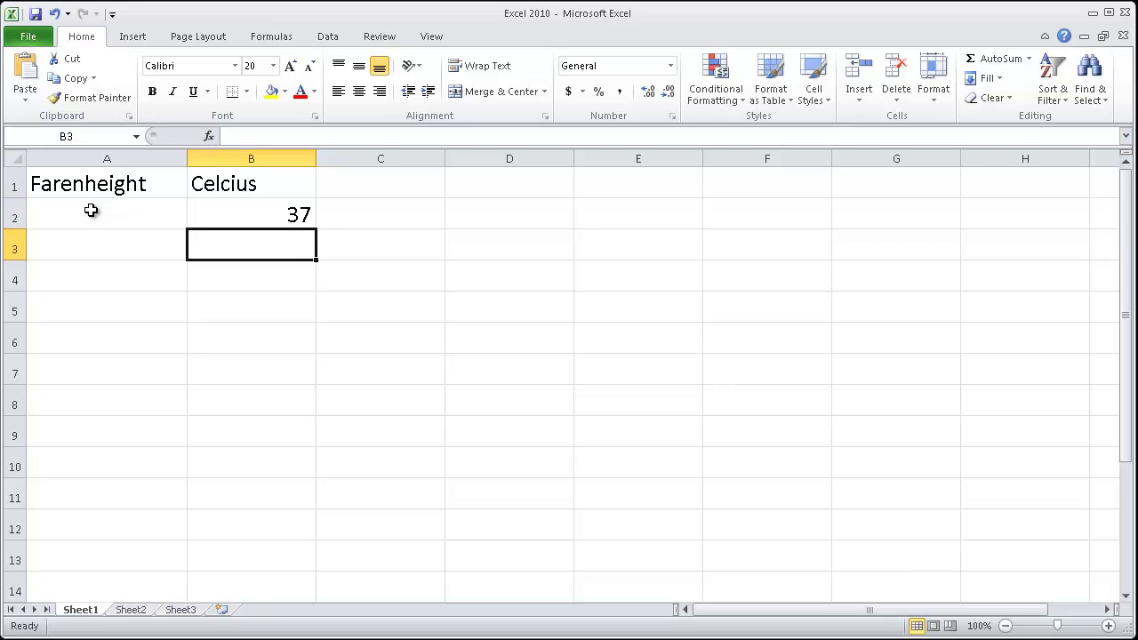
{"action": "key", "text": "Left"}
{"action": "key", "text": "Up"}
{"action": "key", "text": "Right"}
{"action": "key", "text": "Left"}
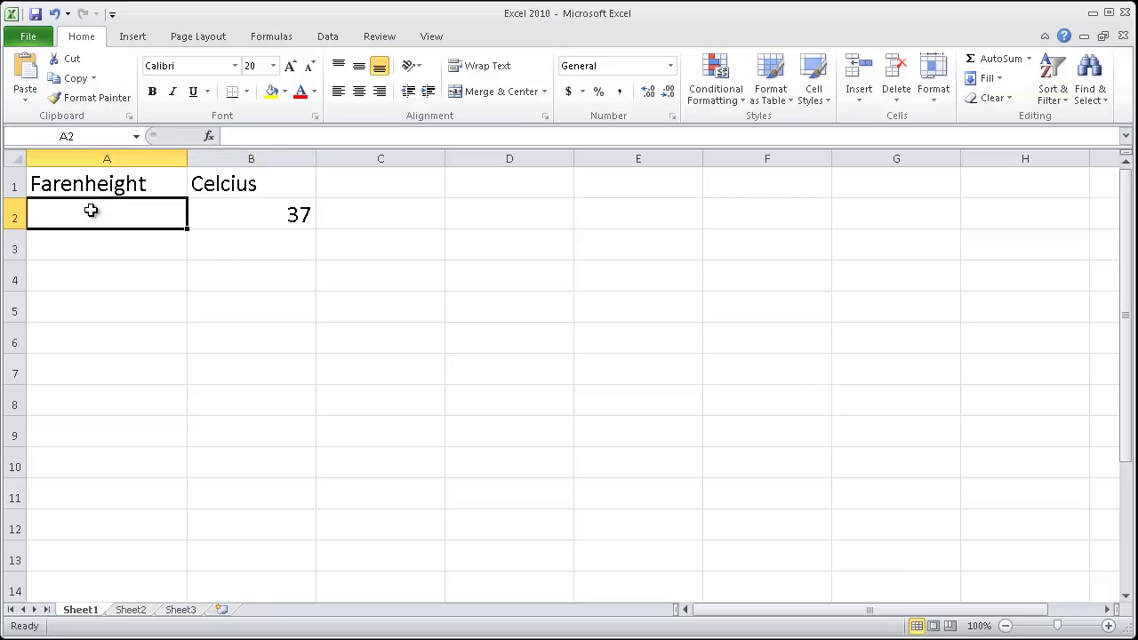
{"action": "key", "text": "Right"}
{"action": "key", "text": "Left"}
{"action": "key", "text": "Right"}
{"action": "key", "text": "Left"}
{"action": "key", "text": "Right"}
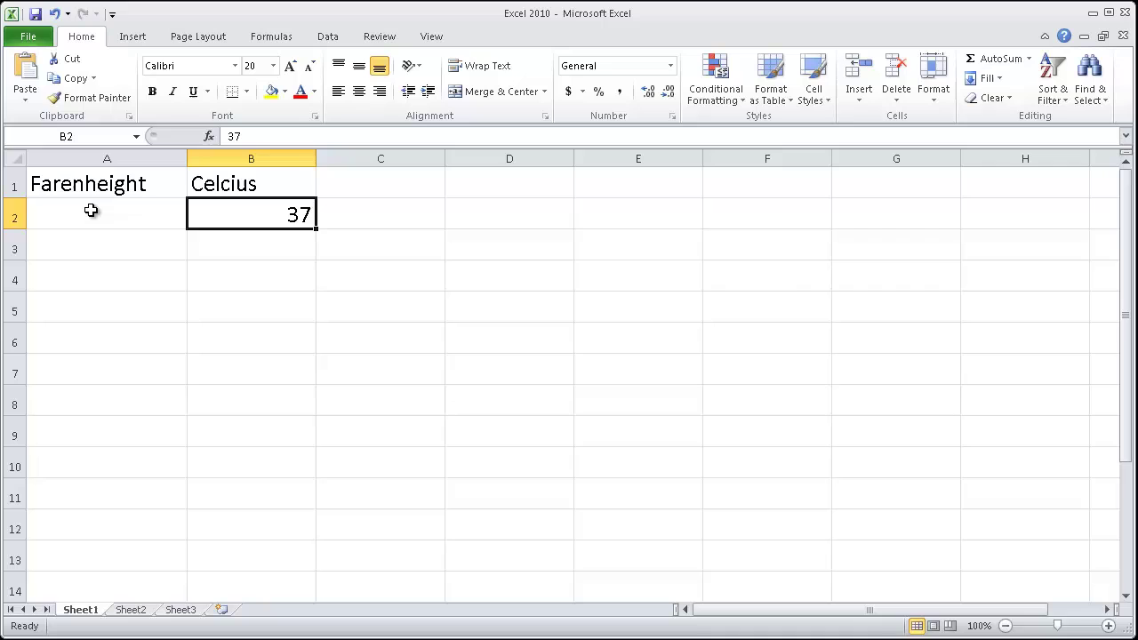
Write the conversion equation "F = c * (9/5) + 32" as text in cell A4 and highlight its (9/5) part
{"action": "key", "text": "Left"}
{"action": "key", "text": "Down"}
{"action": "key", "text": "Down"}
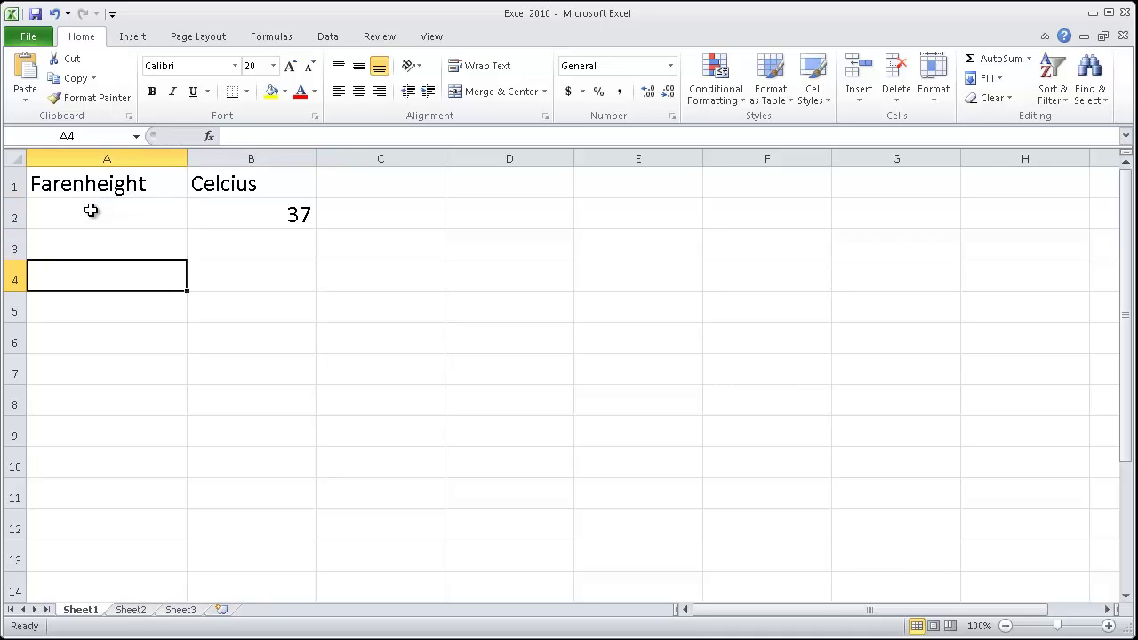
{"action": "type", "text": "F ="}
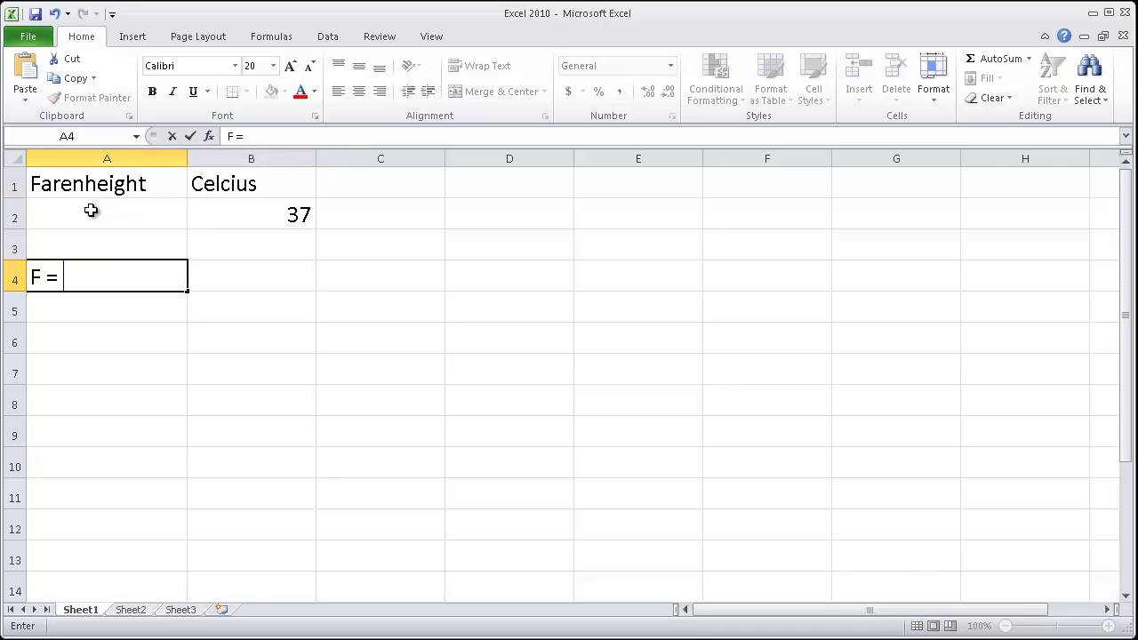
{"action": "type", "text": " c * (9/5) + 32"}
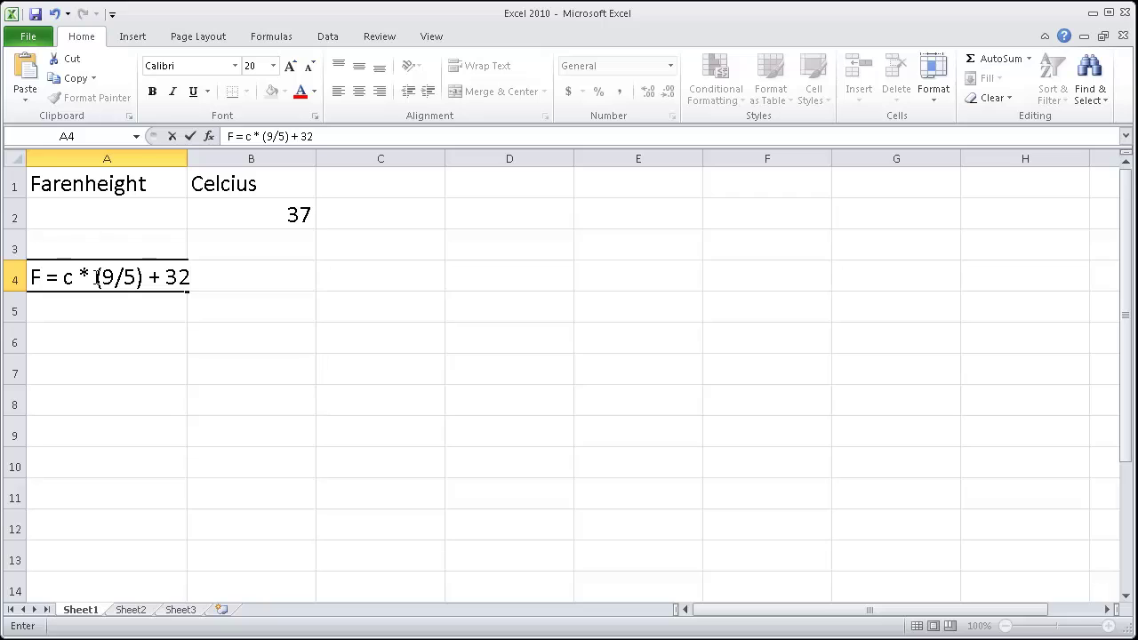
{"action": "left_click_drag", "start_coordinate": [95, 277], "coordinate": [145, 279]}
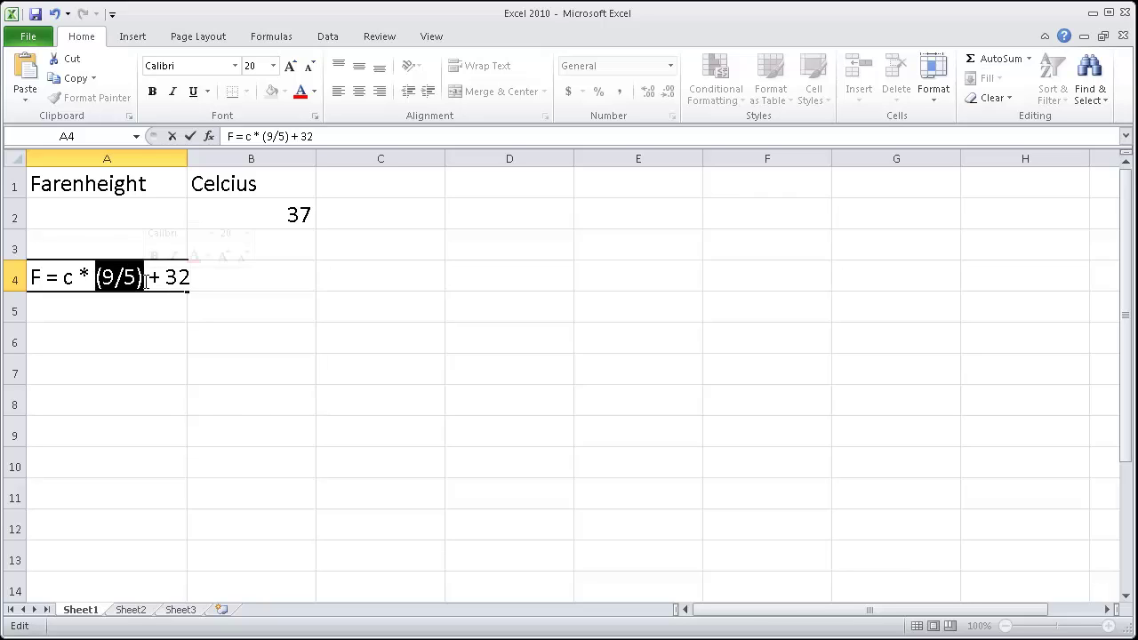
Erase the conversion equation text from cell A4 and return to the empty cell A2 under the Farenheight heading
{"action": "left_click", "coordinate": [188, 277]}
{"action": "key", "text": "BackSpace"}
{"action": "key", "text": "BackSpace"}
{"action": "key", "text": "BackSpace"}
{"action": "key", "text": "BackSpace"}
{"action": "key", "text": "BackSpace"}
{"action": "key", "text": "BackSpace"}
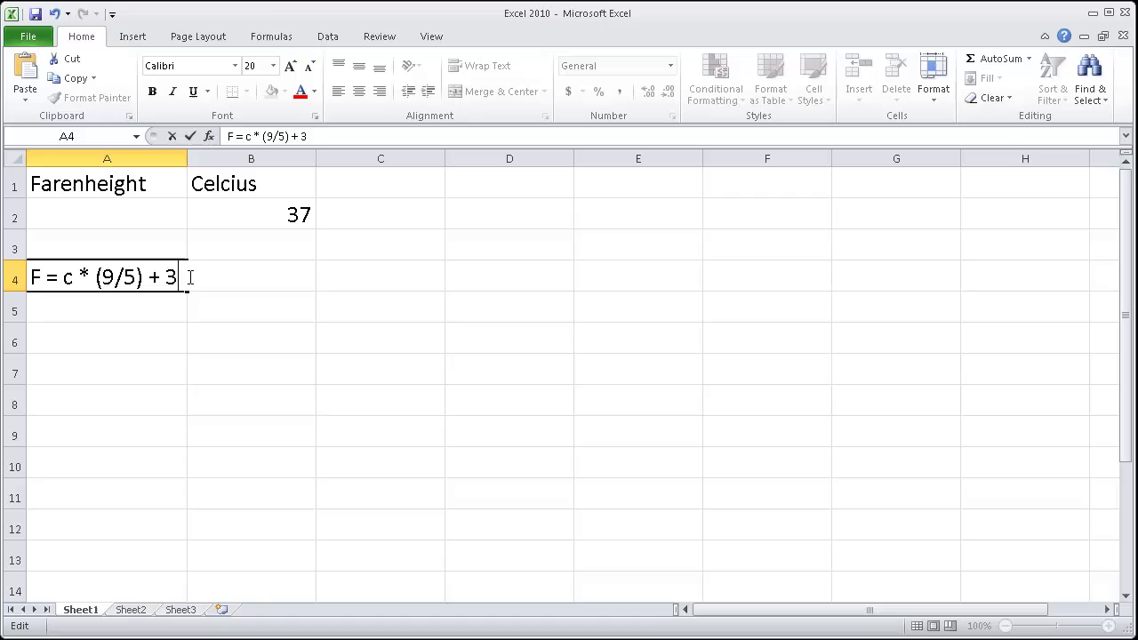
{"action": "key", "text": "BackSpace"}
{"action": "key", "text": "BackSpace"}
{"action": "key", "text": "BackSpace"}
{"action": "key", "text": "BackSpace"}
{"action": "key", "text": "BackSpace"}
{"action": "key", "text": "BackSpace"}
{"action": "key", "text": "BackSpace"}
{"action": "key", "text": "BackSpace"}
{"action": "key", "text": "BackSpace"}
{"action": "key", "text": "BackSpace"}
{"action": "key", "text": "BackSpace"}
{"action": "key", "text": "BackSpace"}
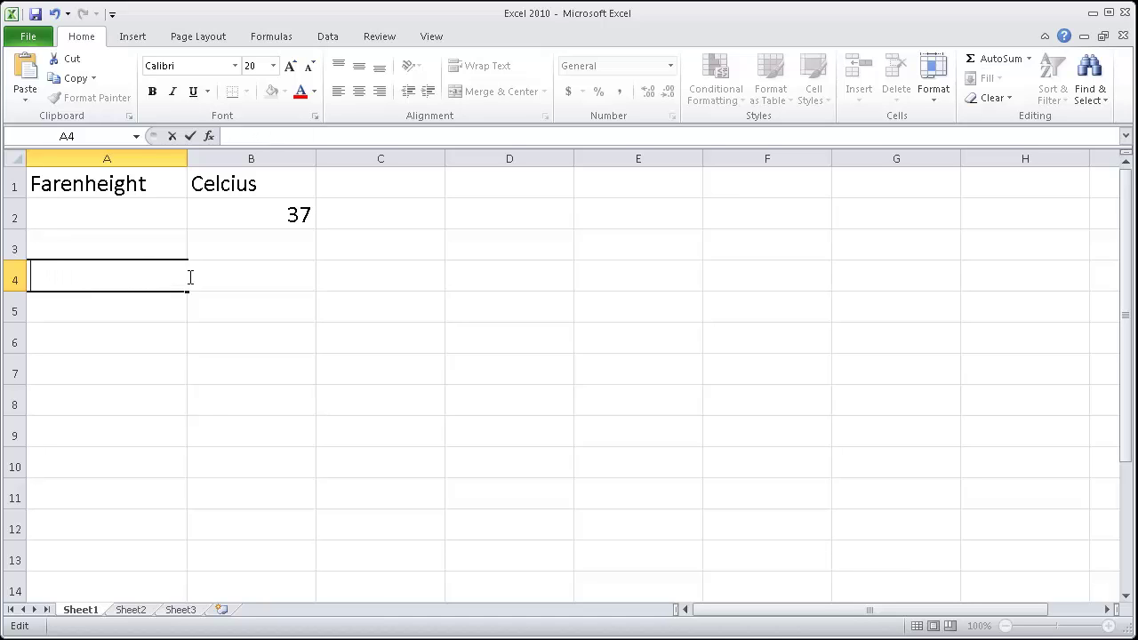
{"action": "key", "text": "Return"}
{"action": "key", "text": "Up"}
{"action": "key", "text": "Up"}
{"action": "key", "text": "Up"}
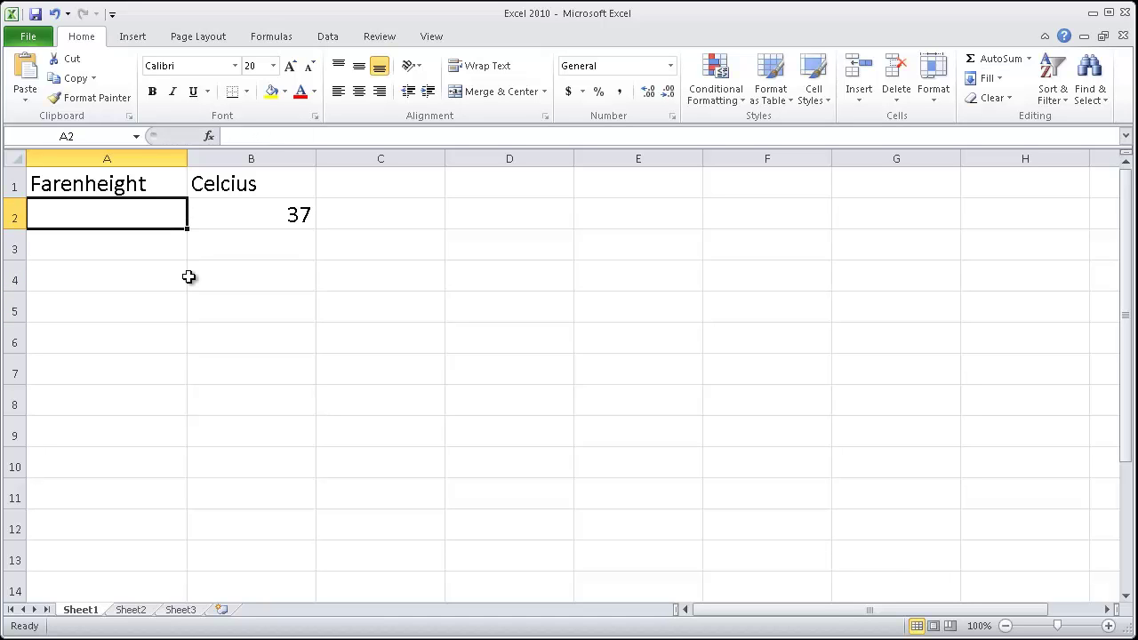
{"action": "type", "text": "="}
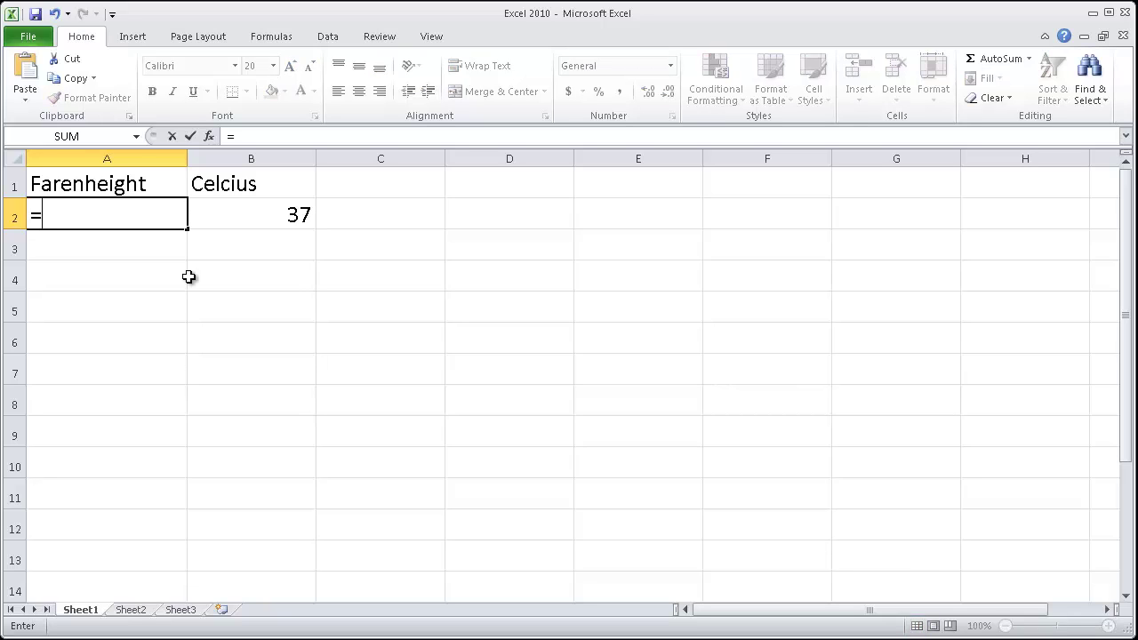
{"action": "left_click", "coordinate": [270, 212]}
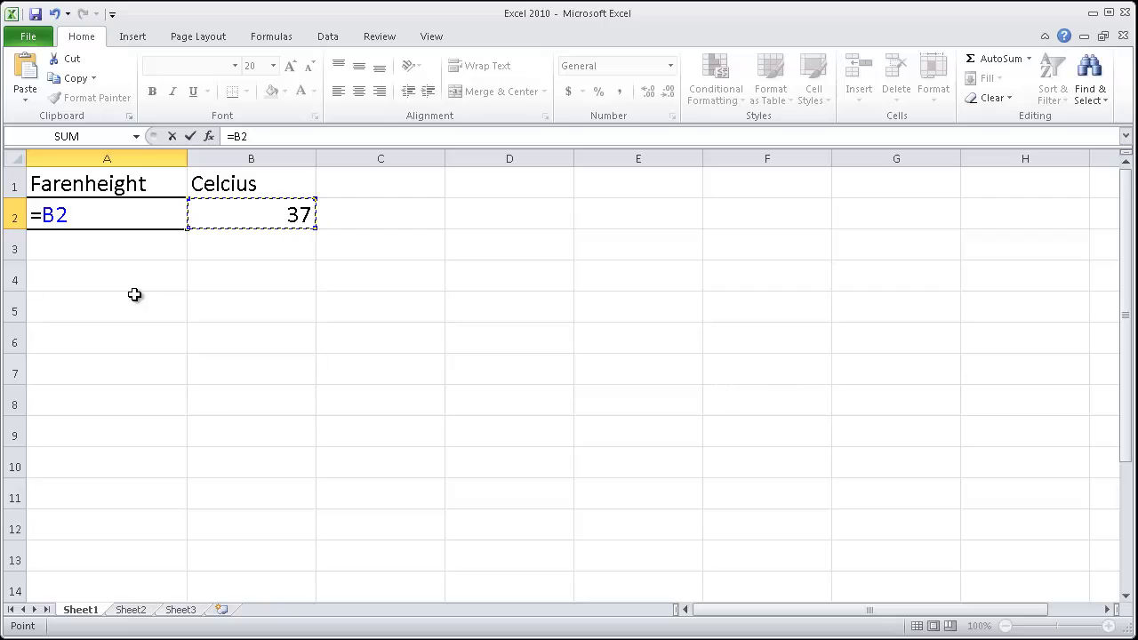
{"action": "type", "text": "*(9/5) +2:232"}
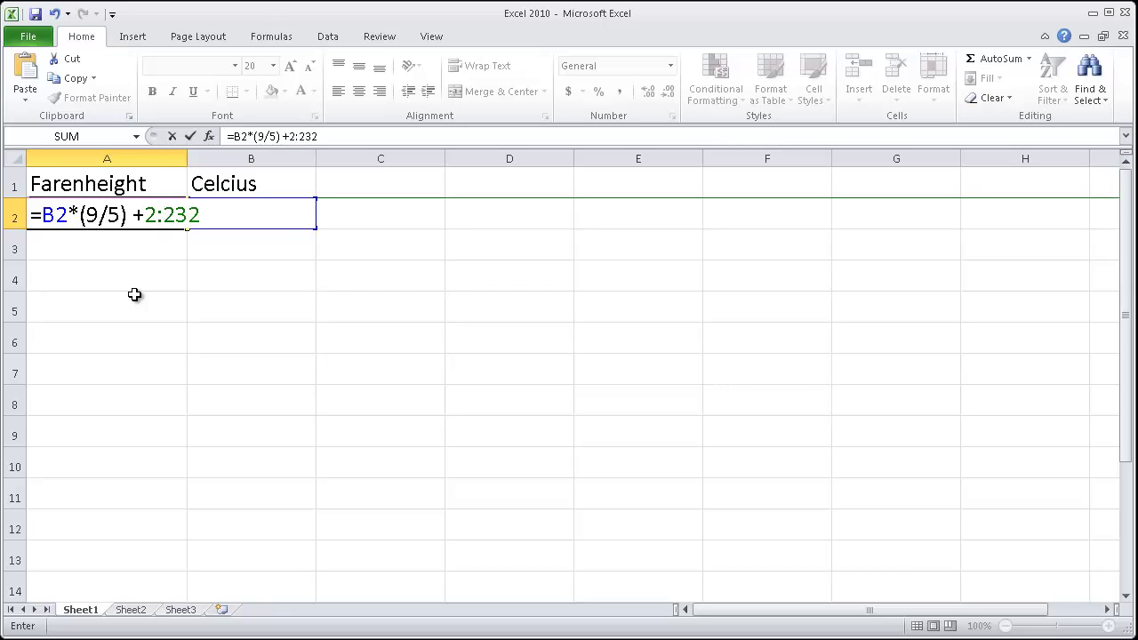
{"action": "key", "text": "Escape"}
Enter the formula =B2*(9/5)+32 in cell A2 under the Farenheight heading, then reselect the cell to review the formula
{"action": "type", "text": "="}
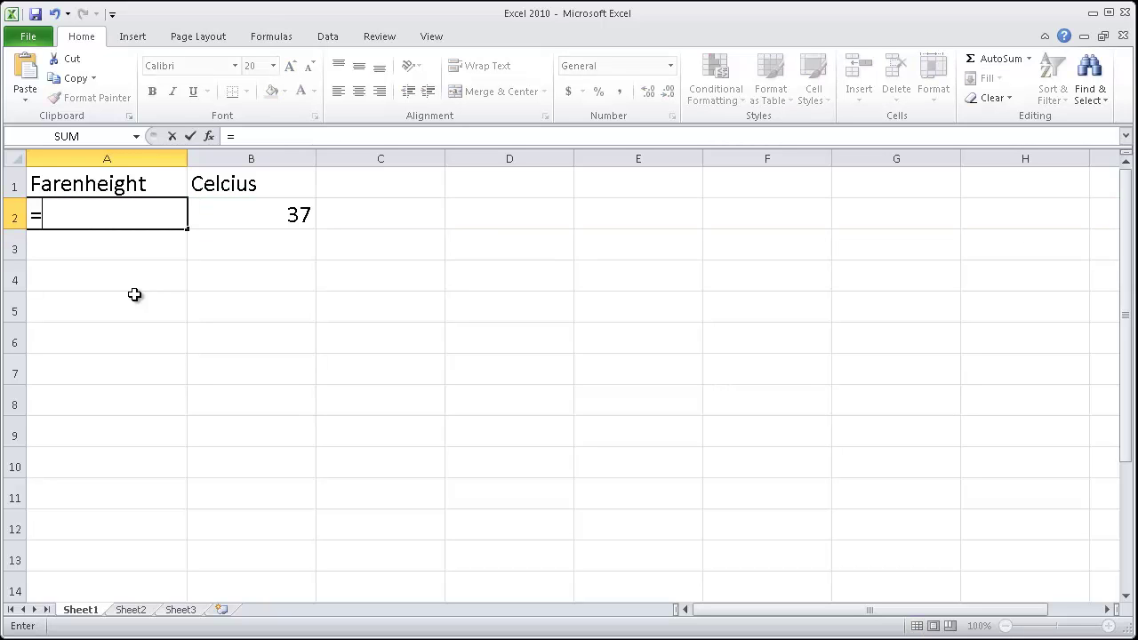
{"action": "left_click", "coordinate": [276, 218]}
{"action": "type", "text": "*"}
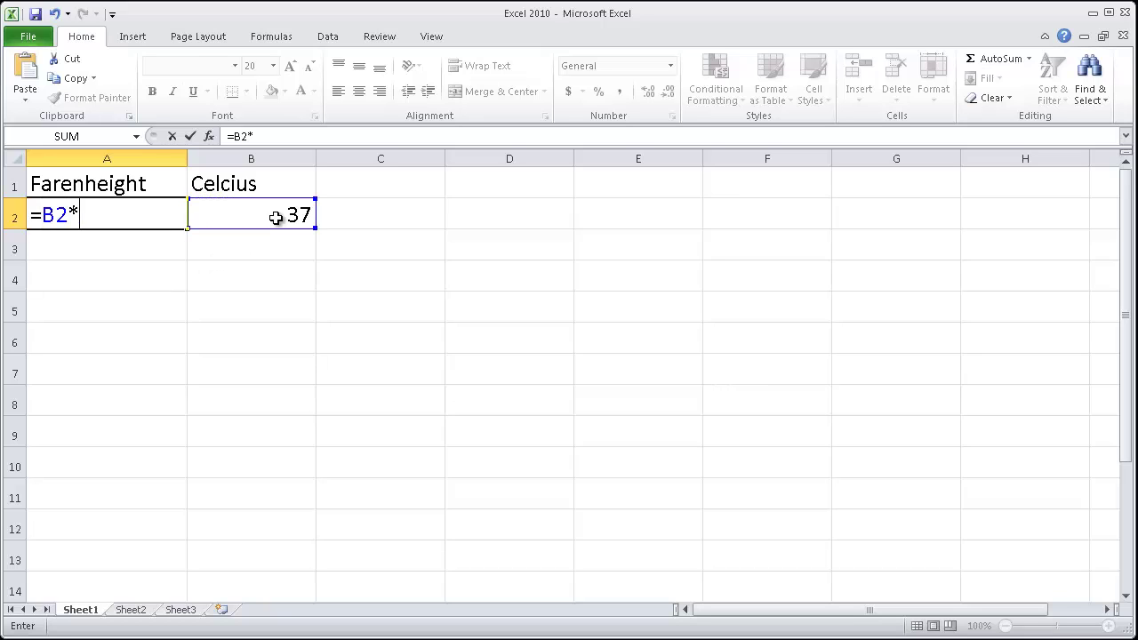
{"action": "type", "text": "(9/5)+32"}
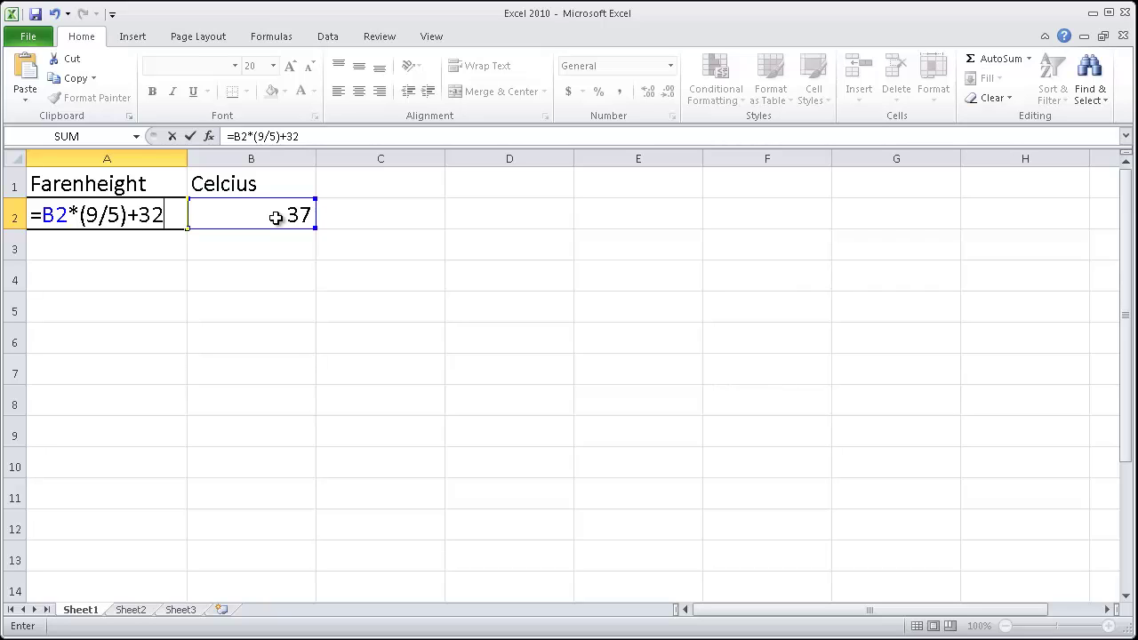
{"action": "key", "text": "Return"}
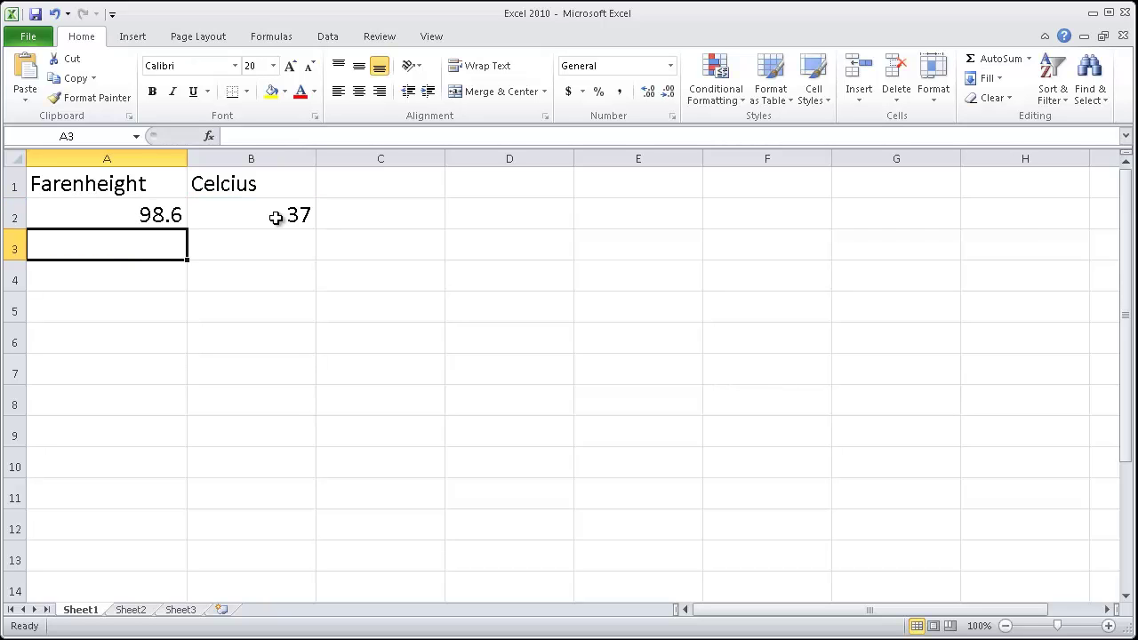
{"action": "key", "text": "Up"}
{"action": "key", "text": "Right"}
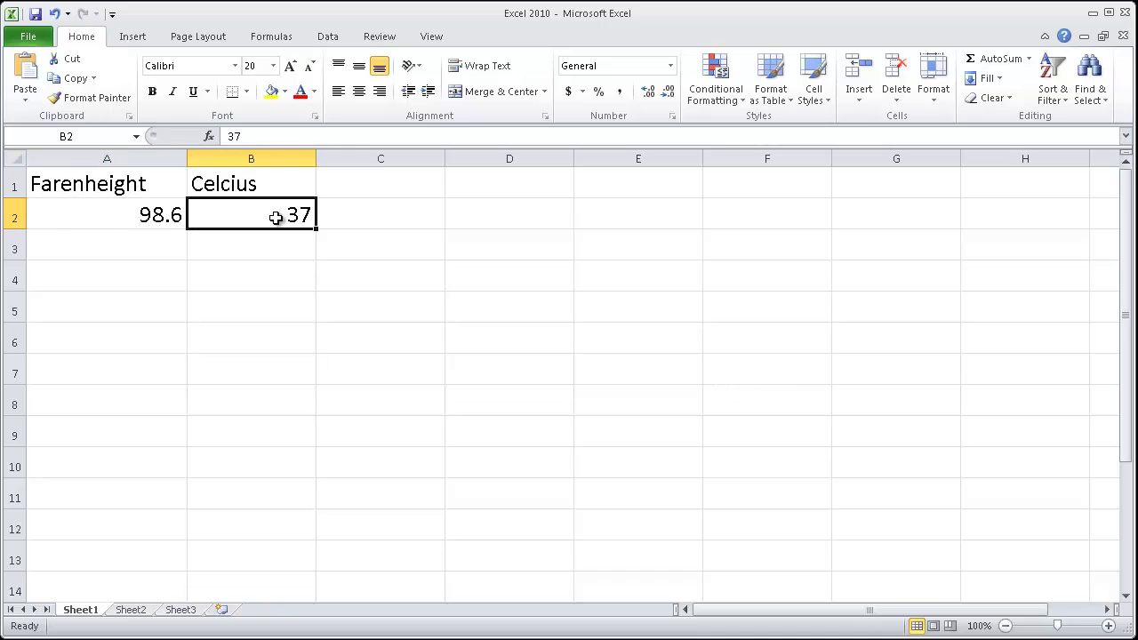
{"action": "key", "text": "Left"}
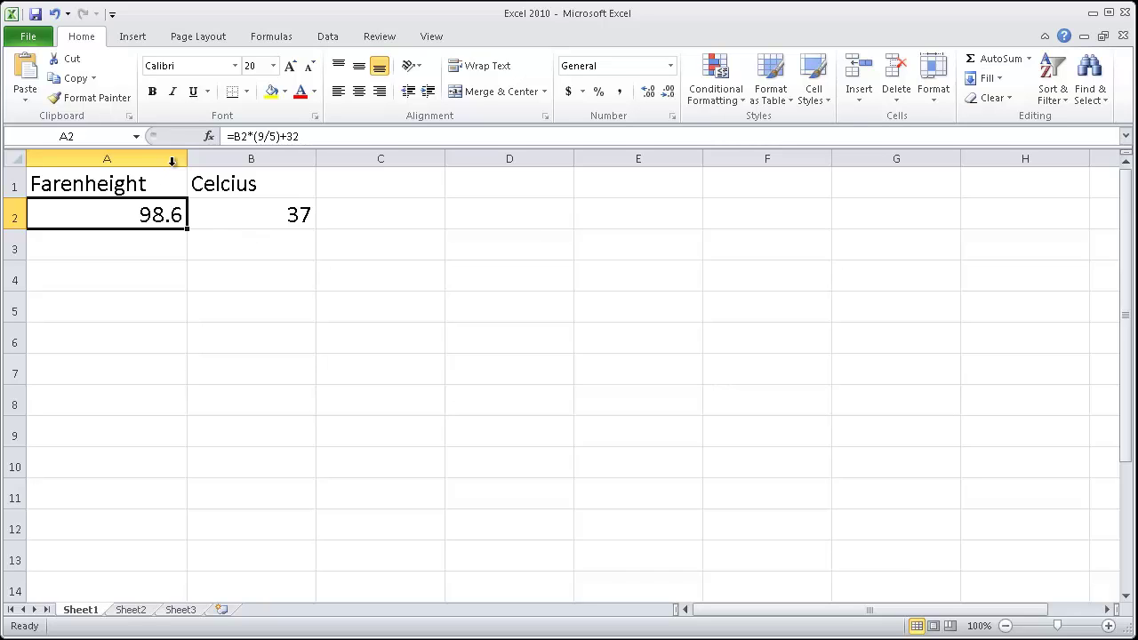
Set the Celcius temperature in cell B2 to 40 and check the converted value in cell A2, ending with B2 selected
{"action": "left_click", "coordinate": [290, 215]}
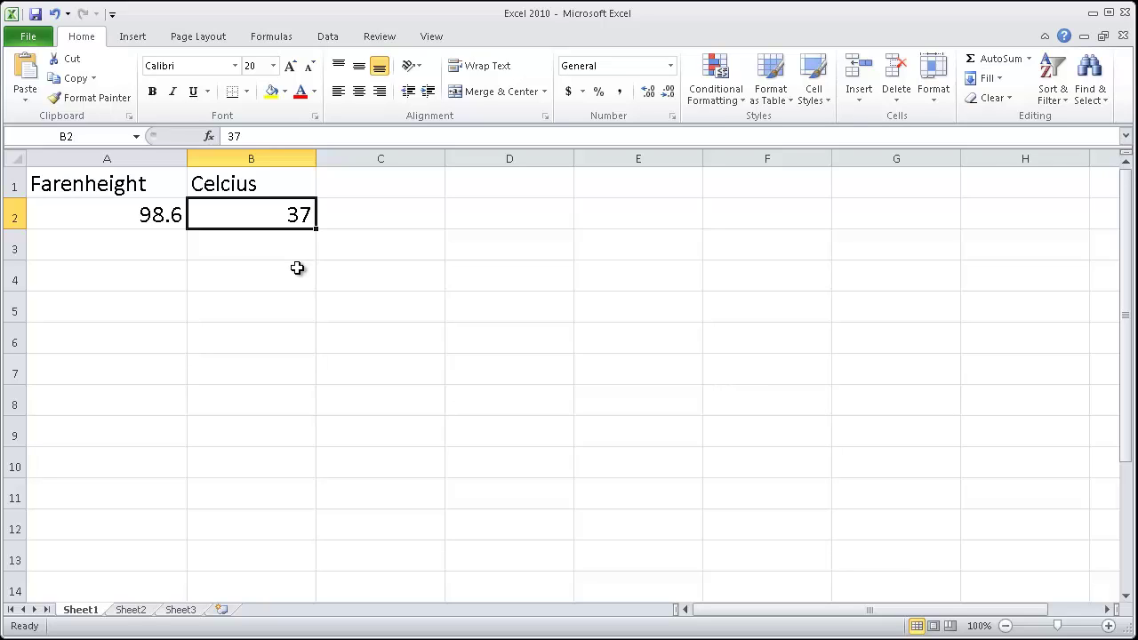
{"action": "type", "text": "40"}
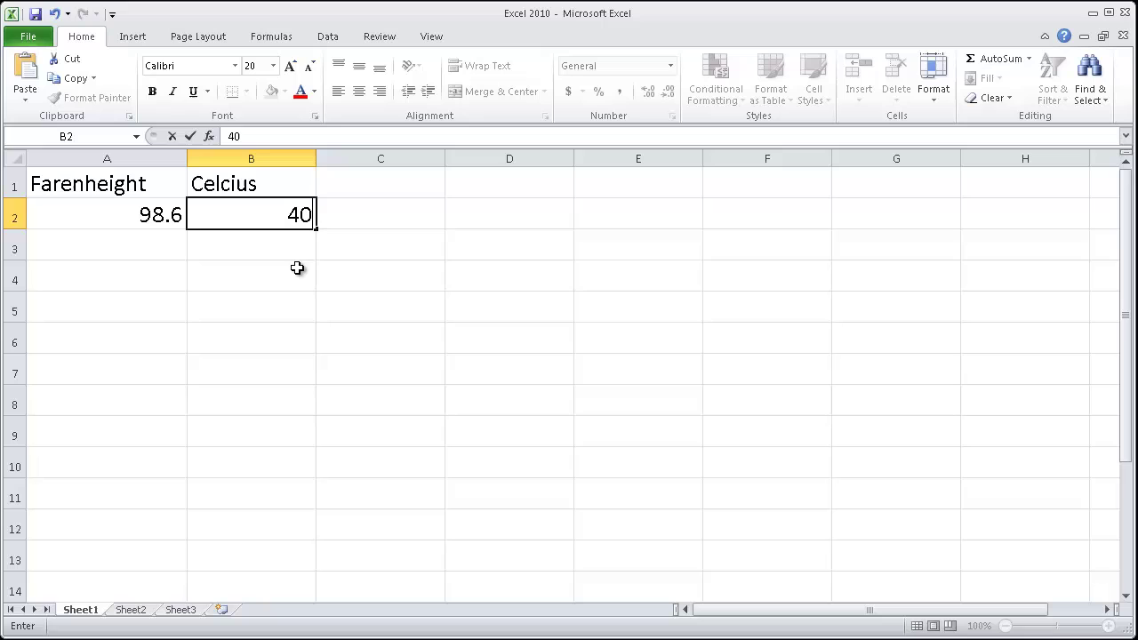
{"action": "key", "text": "Return"}
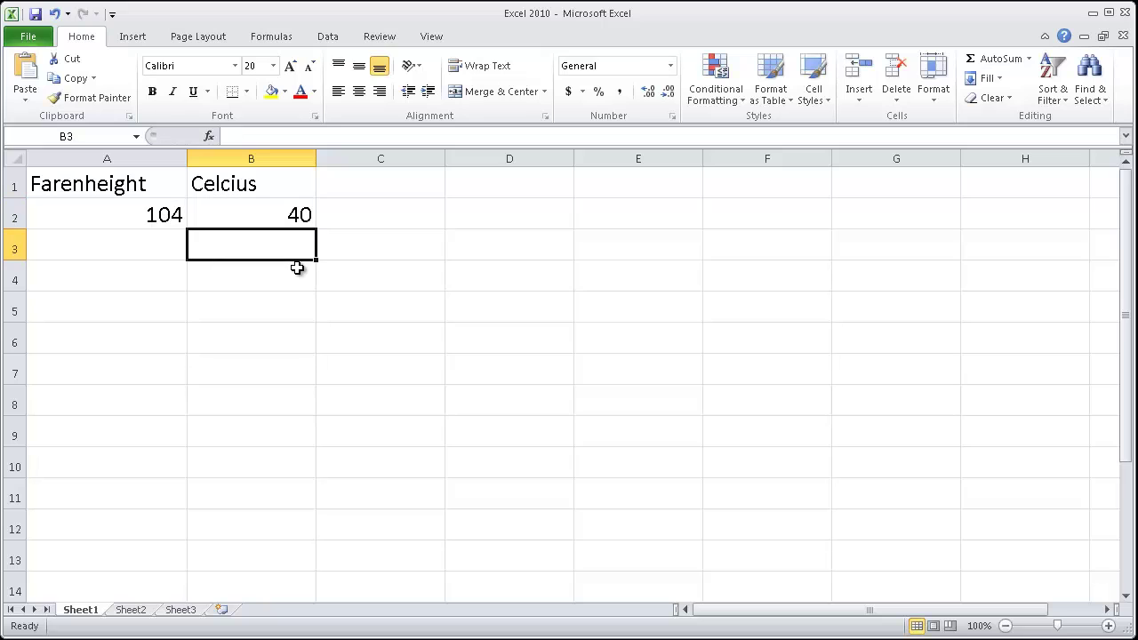
{"action": "left_click", "coordinate": [126, 212]}
{"action": "left_click", "coordinate": [278, 215]}
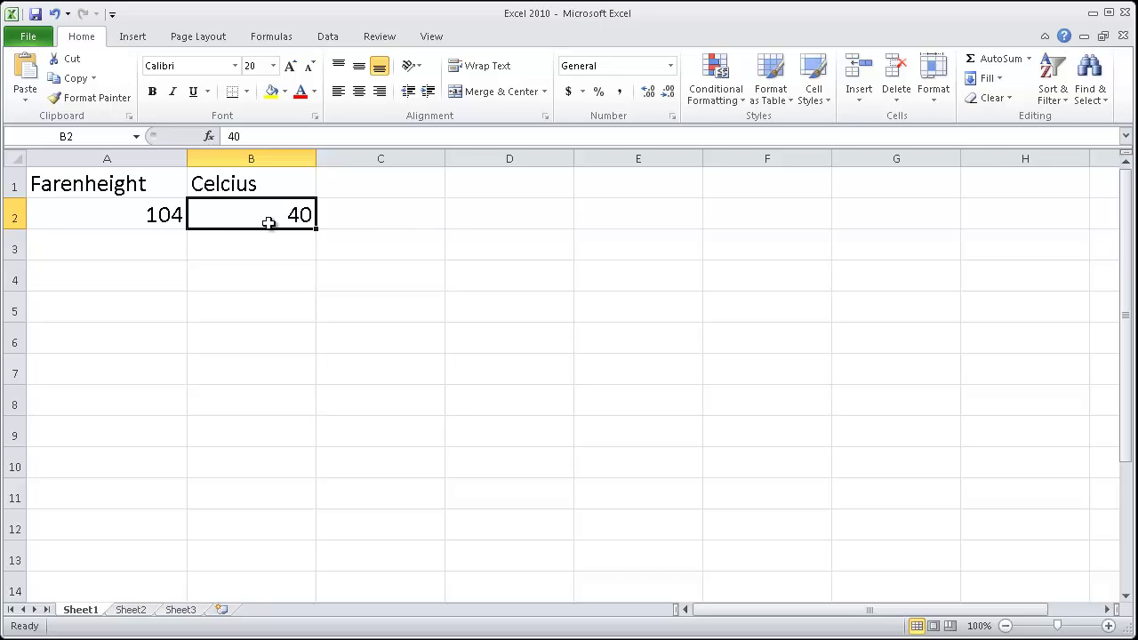